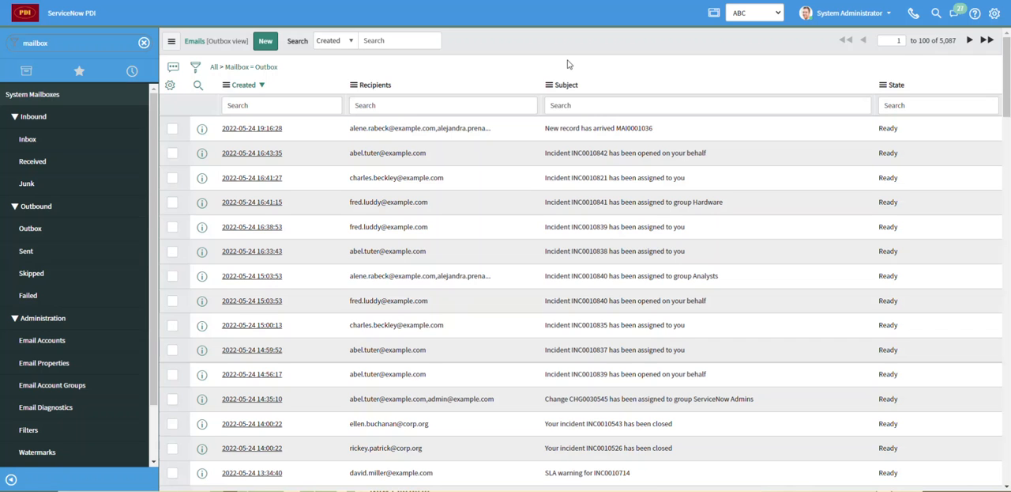
- Open furniture record MAI0001001 from the ABC Furniture list and bring up its form options
{"action": "left_click", "coordinate": [81, 44]}
{"action": "type", "text": "abc"}
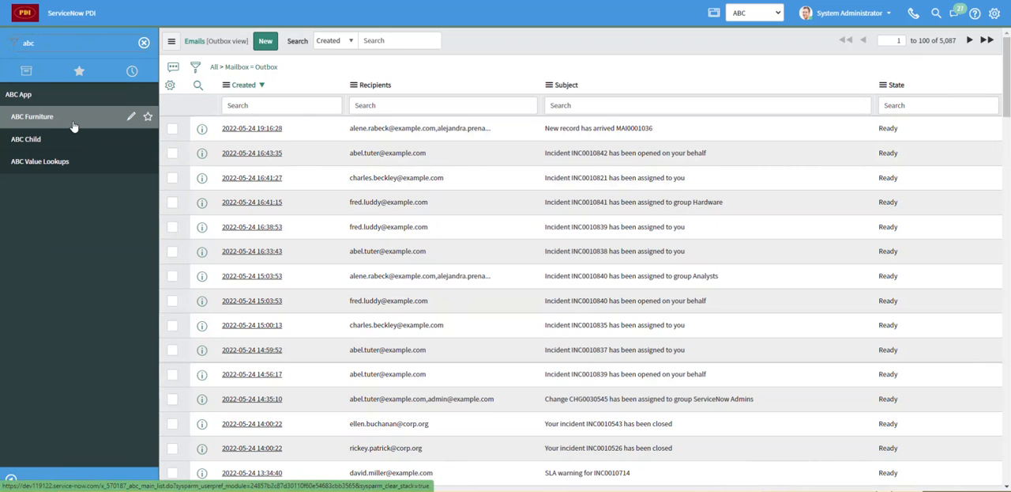
{"action": "left_click", "coordinate": [74, 127]}
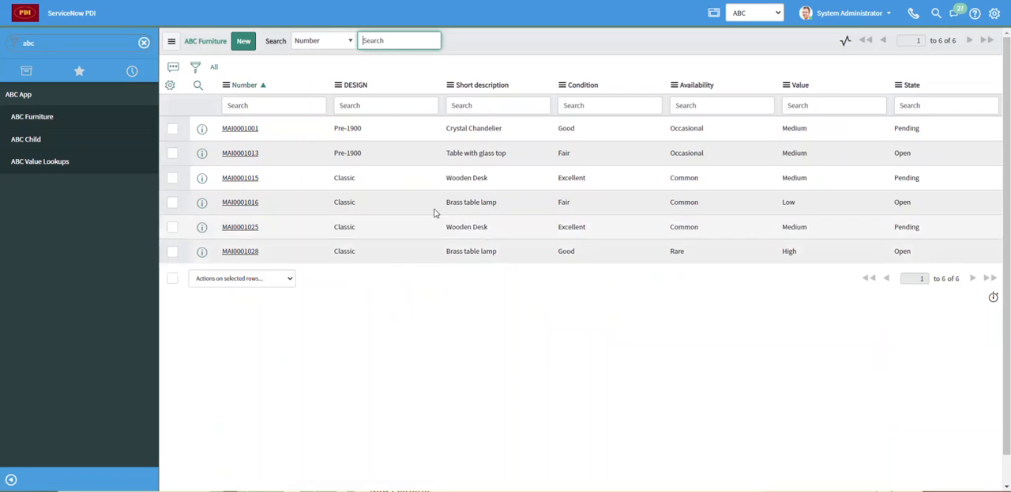
{"action": "left_click", "coordinate": [239, 128]}
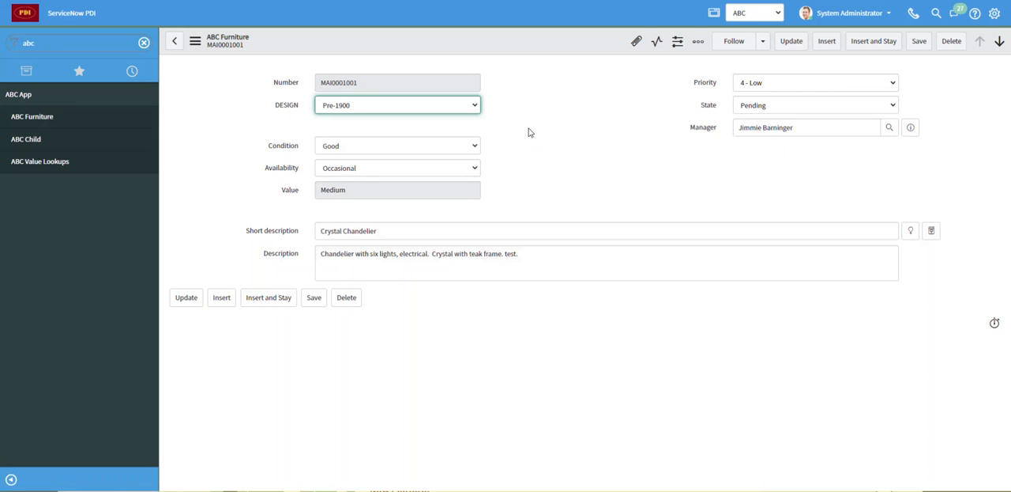
{"action": "right_click", "coordinate": [457, 43]}
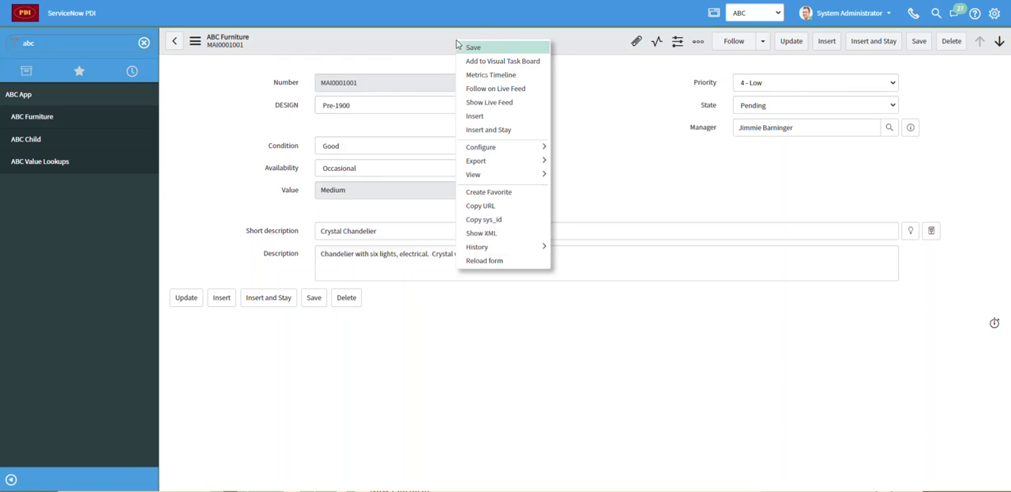
{"action": "mouse_move", "coordinate": [514, 150]}
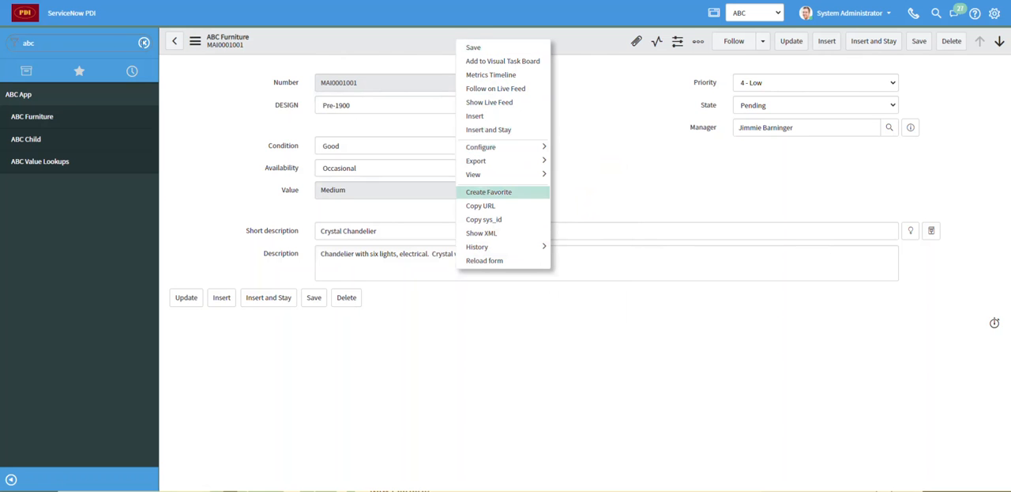
- Find the System Notification email notifications list in the navigator and start a new notification record
{"action": "double_click", "coordinate": [69, 39]}
{"action": "key", "text": "BackSpace"}
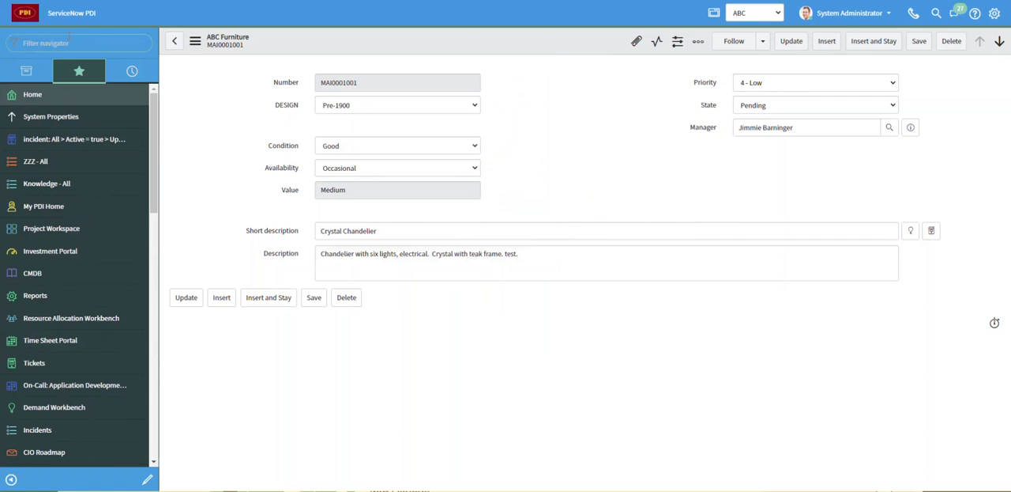
{"action": "type", "text": "iystem no"}
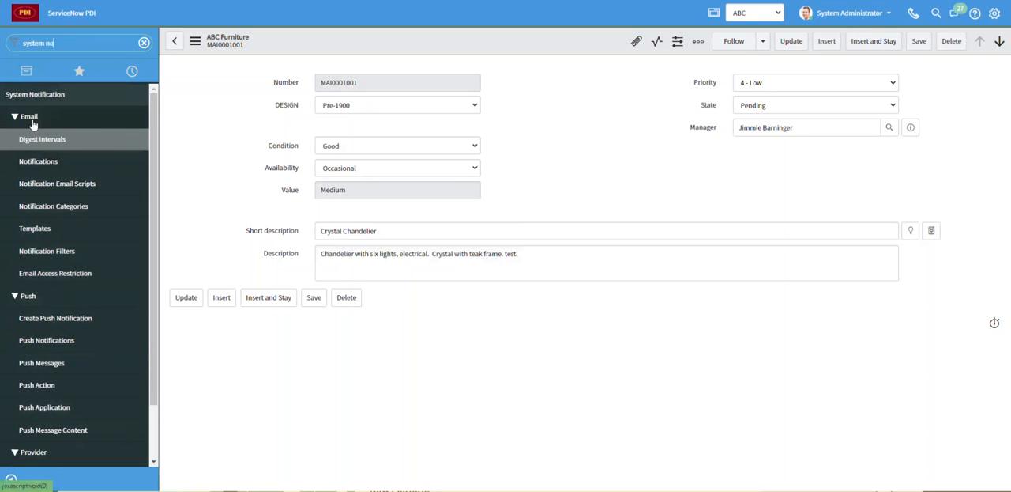
{"action": "left_click", "coordinate": [46, 162]}
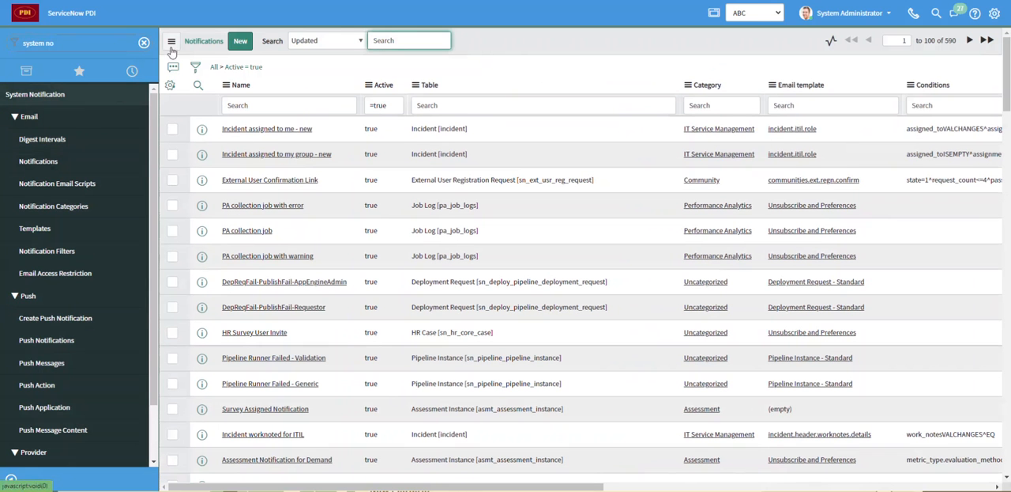
{"action": "left_click", "coordinate": [241, 41]}
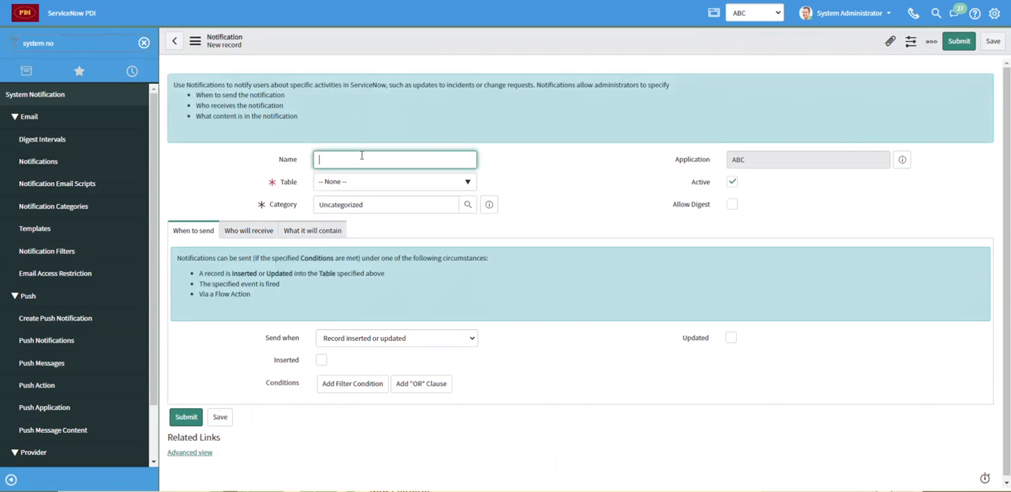
- Name the notification Notify Manager and set its table to ABC Furniture [x_570187_abc_main]
{"action": "type", "text": "Notify Manager"}
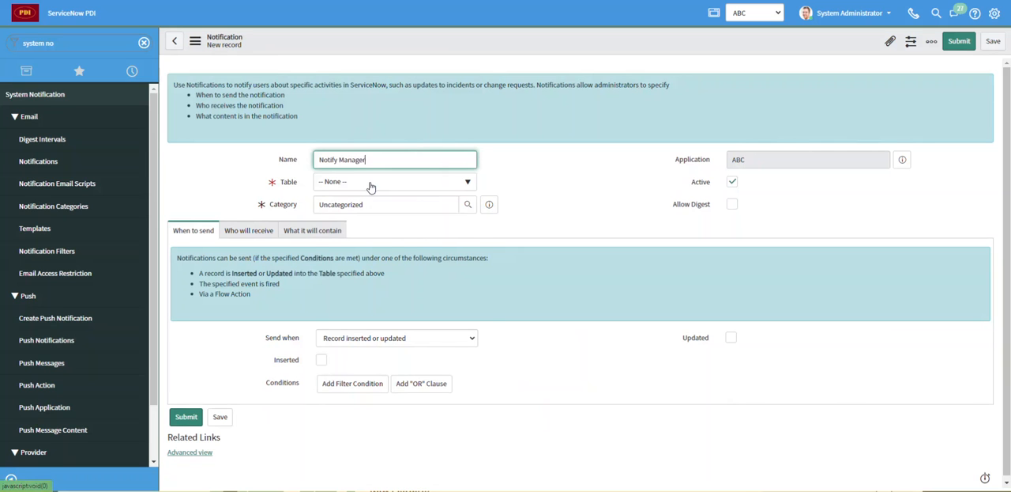
{"action": "left_click", "coordinate": [371, 186]}
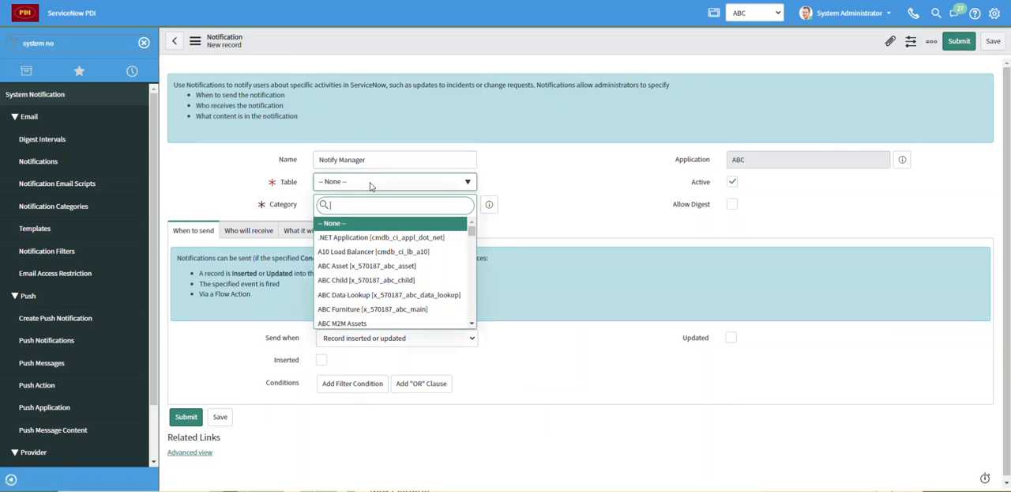
{"action": "type", "text": "furn"}
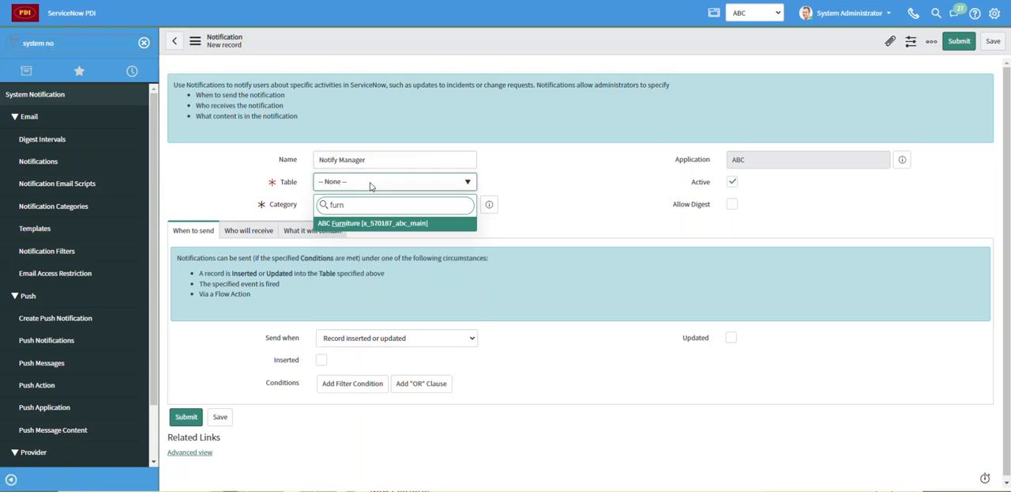
{"action": "left_click", "coordinate": [384, 227]}
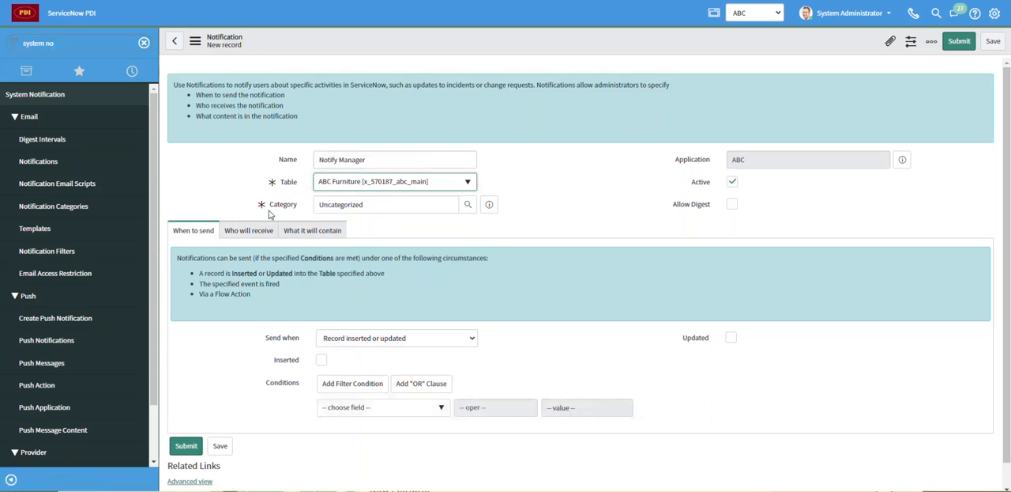
- Try the Event is fired and Triggered options for Send when, ending on Record inserted or updated
{"action": "mouse_move", "coordinate": [264, 209]}
{"action": "scroll", "coordinate": [462, 239], "scroll_direction": "down", "scroll_amount": 1}
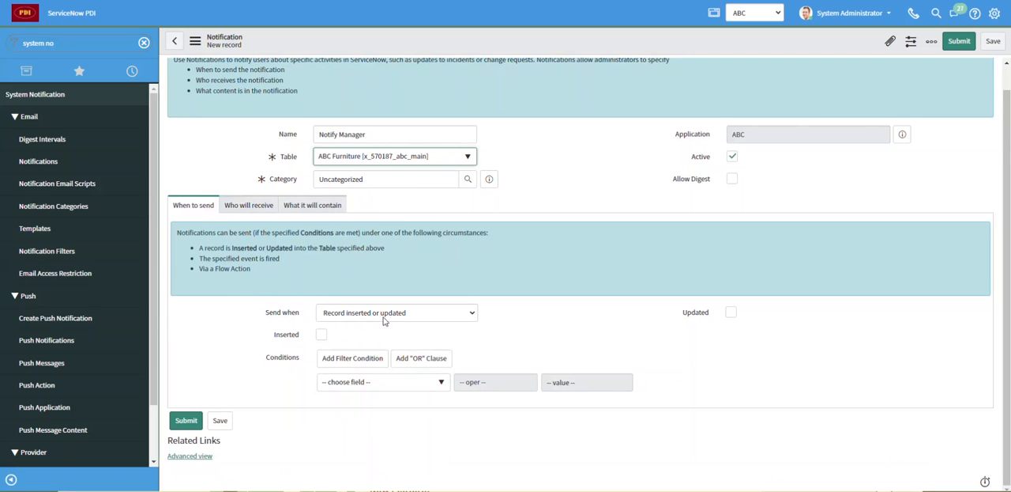
{"action": "left_click", "coordinate": [471, 316]}
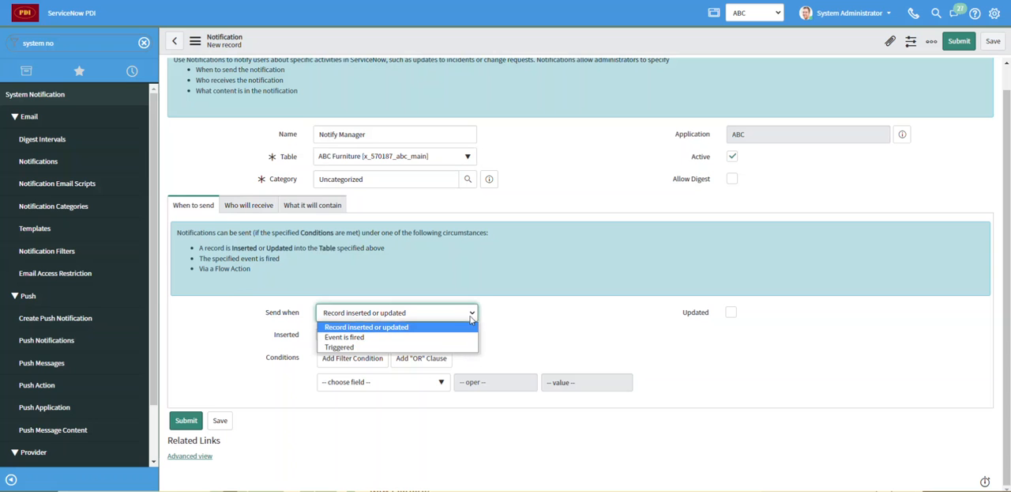
{"action": "left_click", "coordinate": [431, 339]}
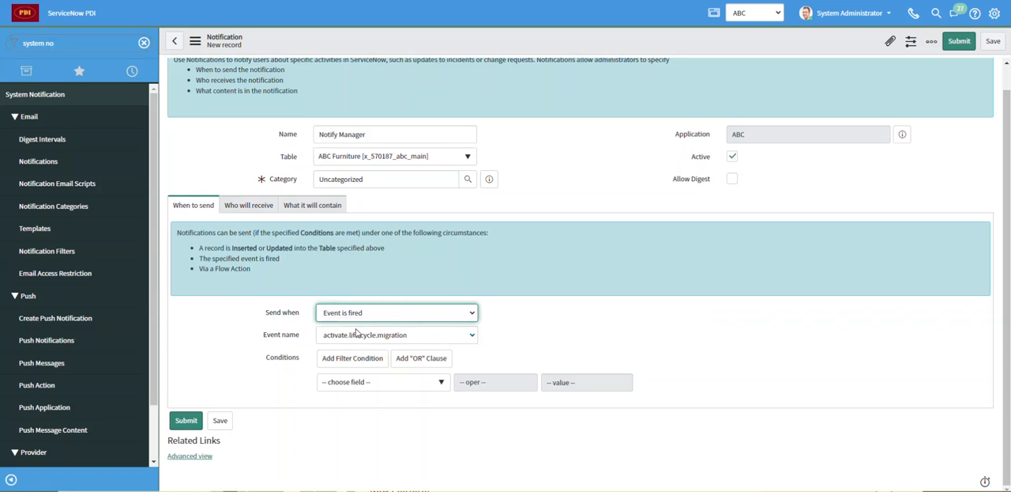
{"action": "left_click", "coordinate": [472, 335]}
{"action": "left_click", "coordinate": [473, 336]}
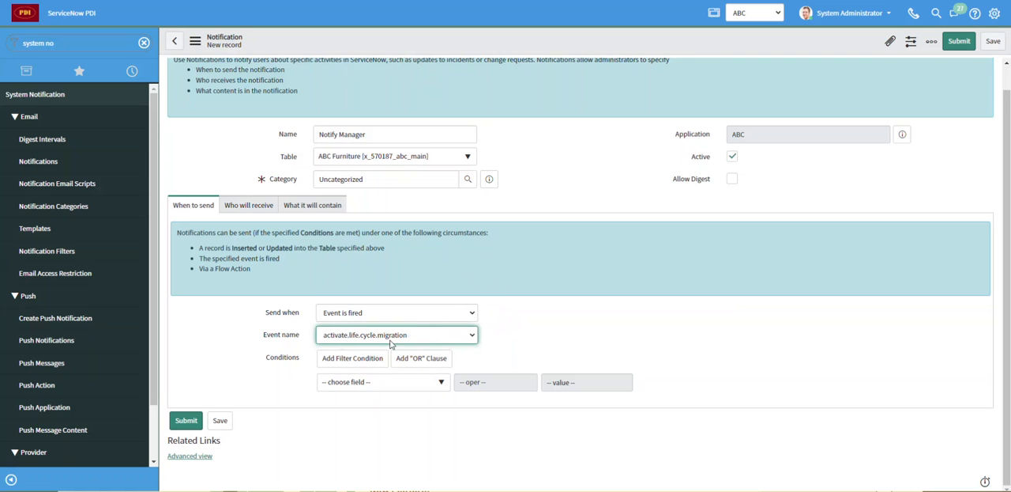
{"action": "left_click", "coordinate": [395, 314]}
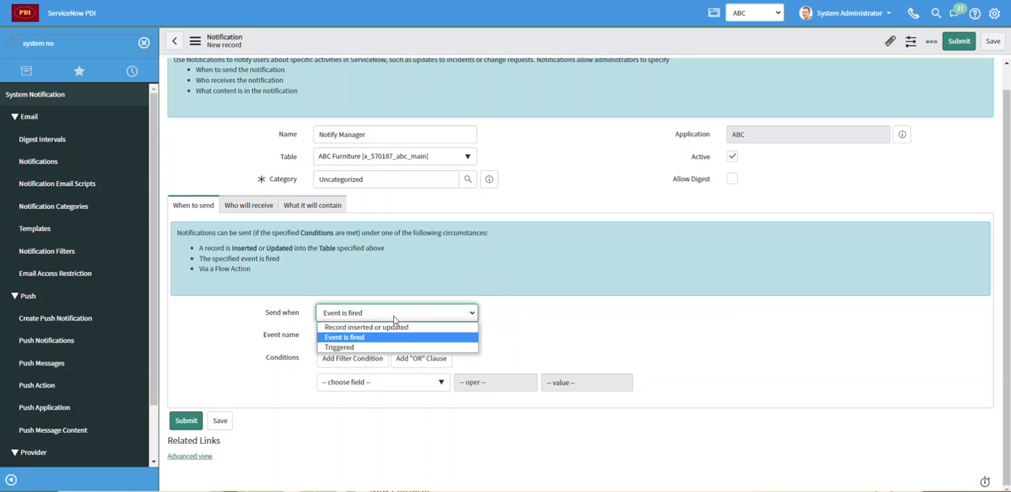
{"action": "left_click", "coordinate": [365, 348]}
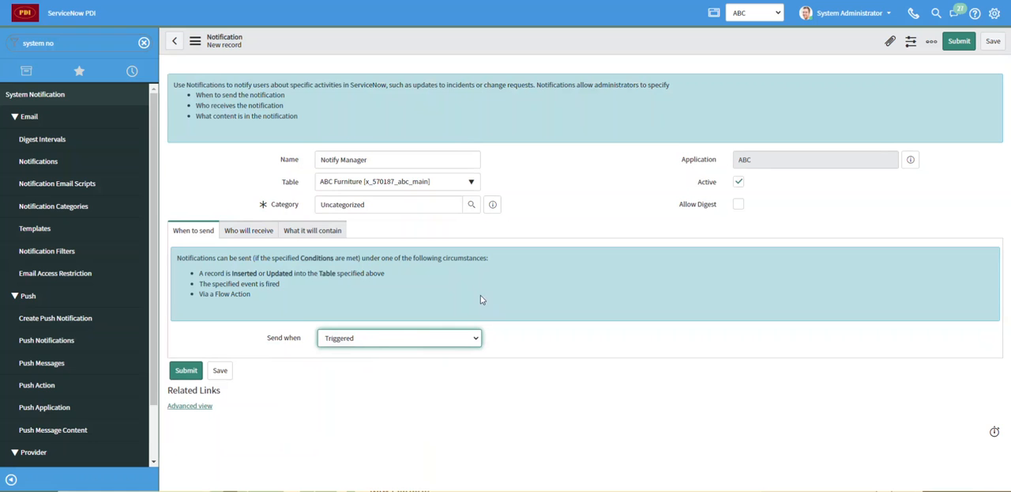
{"action": "left_click", "coordinate": [459, 341]}
{"action": "left_click", "coordinate": [442, 353]}
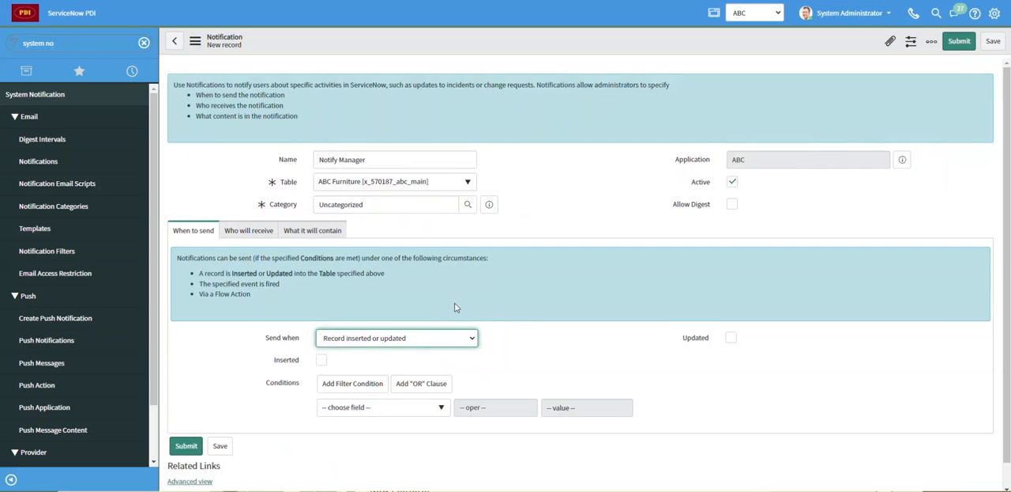
- Try to save the notification with neither Inserted nor Updated selected, and dismiss the resulting message
{"action": "left_click", "coordinate": [199, 45]}
{"action": "left_click", "coordinate": [198, 46]}
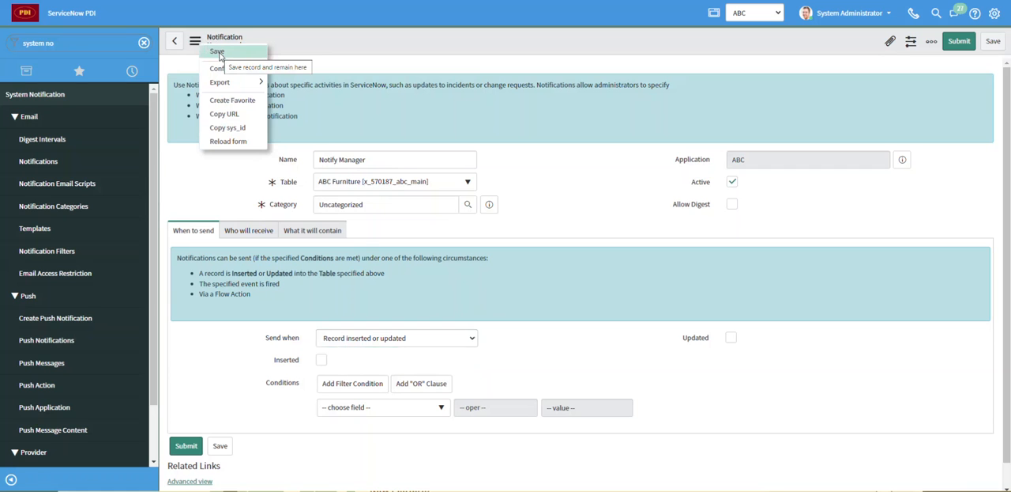
{"action": "left_click", "coordinate": [219, 52]}
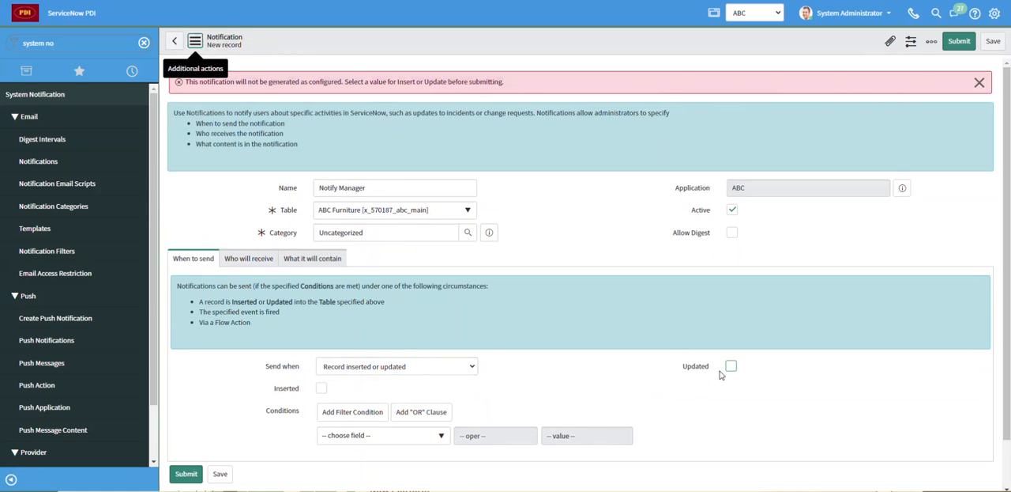
{"action": "left_click", "coordinate": [979, 82]}
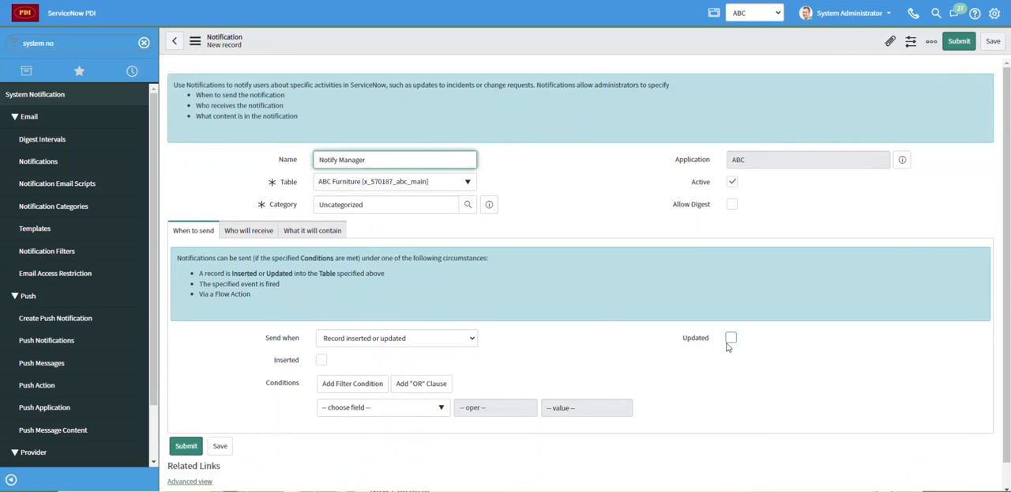
- Set the notification to send when a record is inserted, with the condition Manager is not empty
{"action": "left_click", "coordinate": [321, 362]}
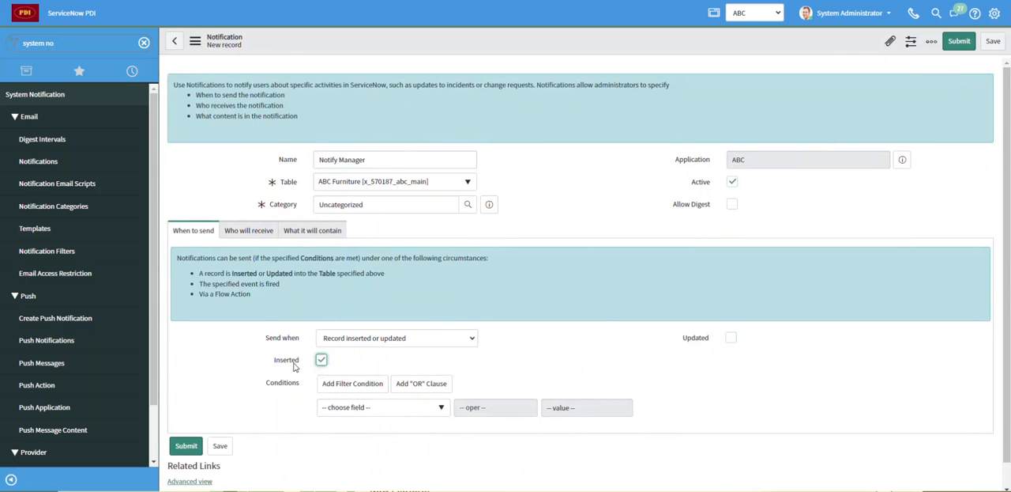
{"action": "scroll", "coordinate": [348, 364], "scroll_direction": "down", "scroll_amount": 1}
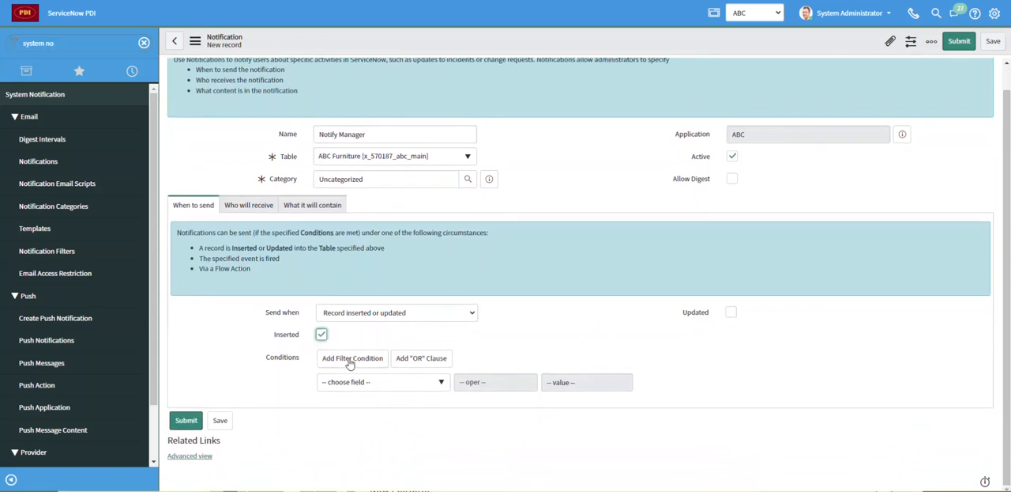
{"action": "left_click", "coordinate": [442, 383]}
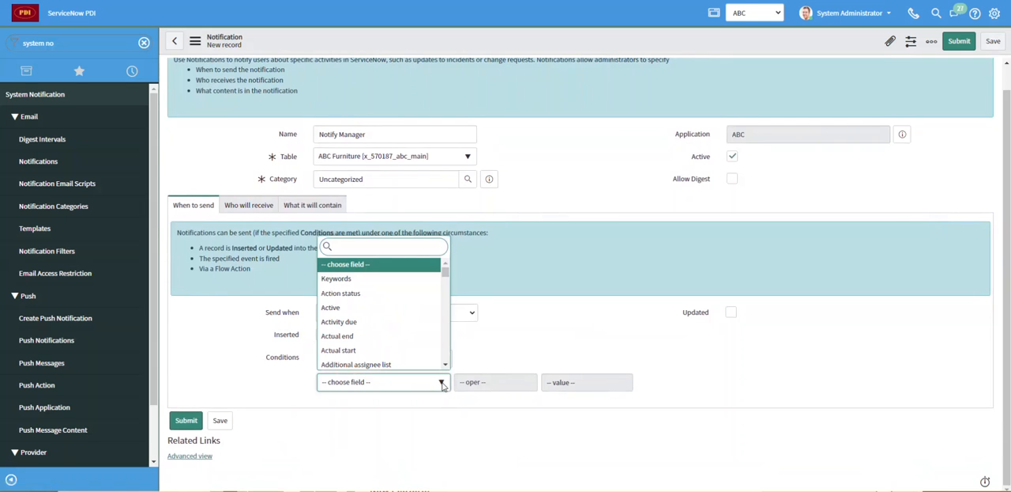
{"action": "type", "text": "man"}
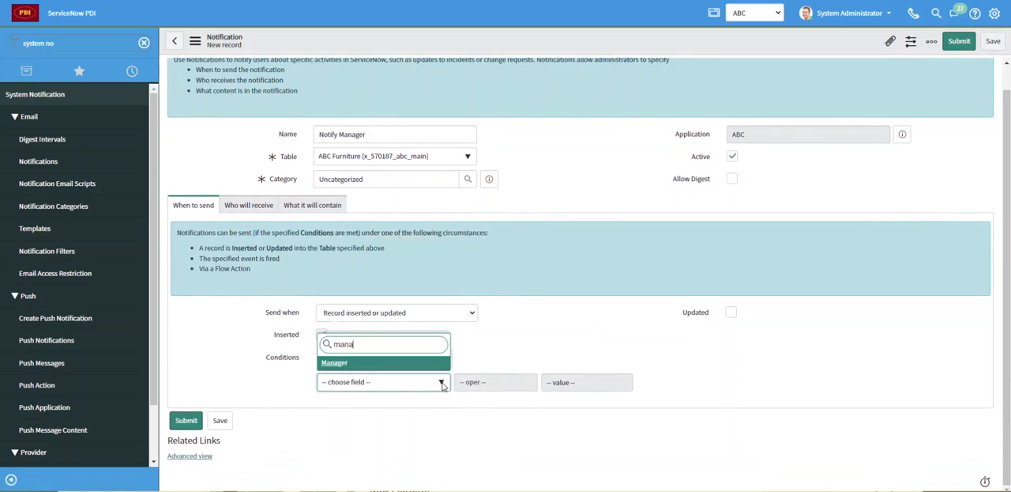
{"action": "type", "text": "a"}
{"action": "left_click", "coordinate": [355, 364]}
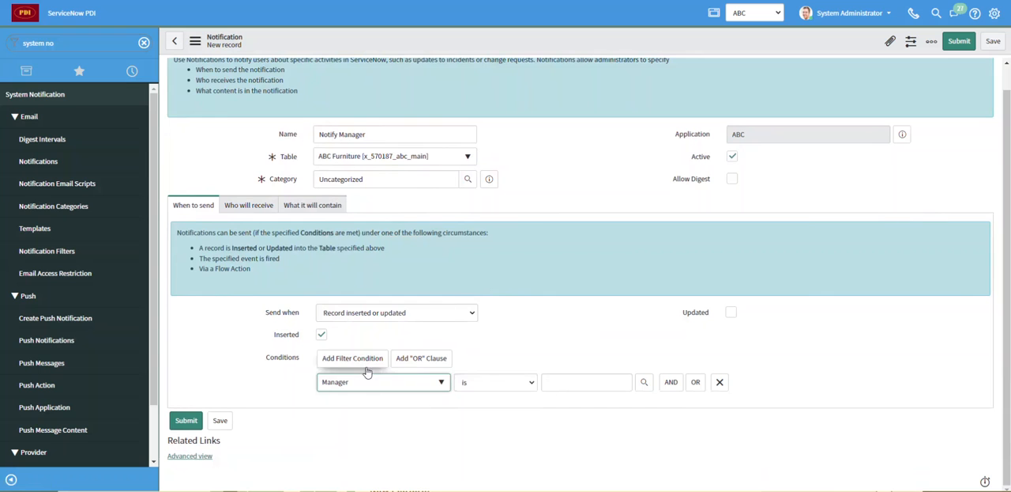
{"action": "left_click", "coordinate": [517, 384]}
{"action": "left_click", "coordinate": [493, 241]}
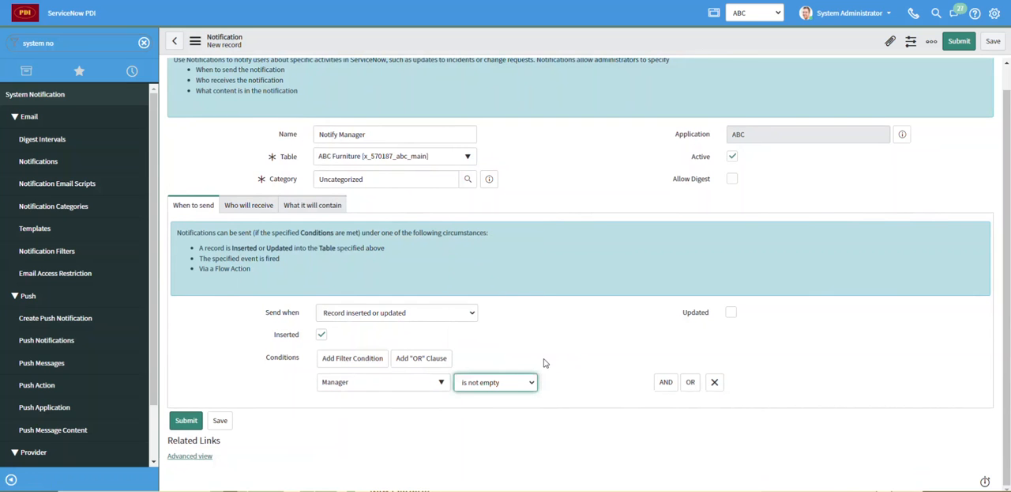
- View the user lookup list for the notification's Users recipients, and lock the field again without adding anyone
{"action": "left_click", "coordinate": [248, 207]}
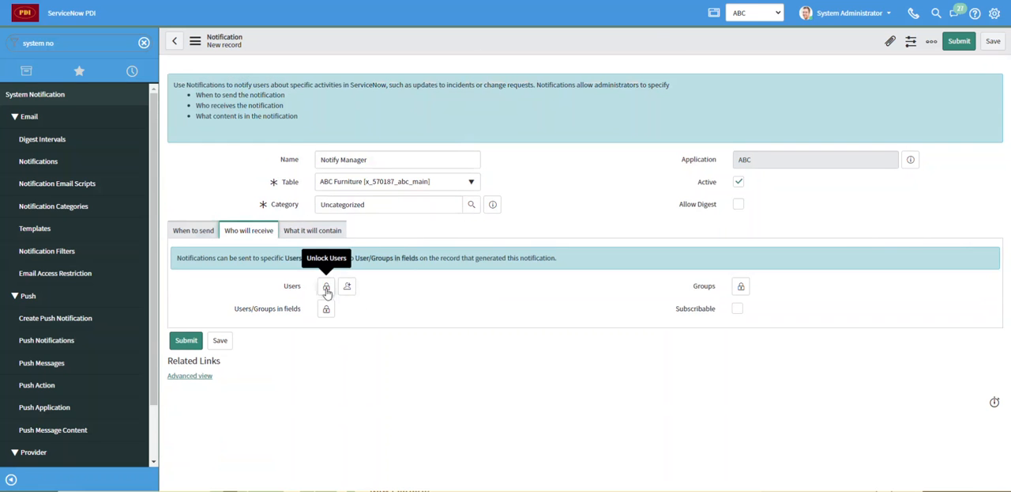
{"action": "left_click", "coordinate": [326, 288]}
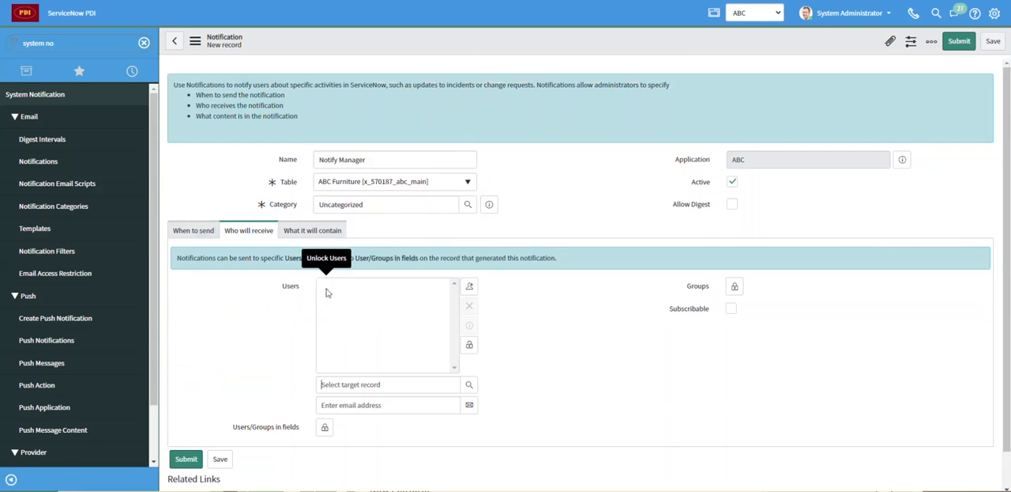
{"action": "left_click", "coordinate": [469, 384]}
{"action": "left_click_drag", "start_coordinate": [335, 1], "coordinate": [345, 112]}
{"action": "left_click_drag", "start_coordinate": [318, 0], "coordinate": [409, 134]}
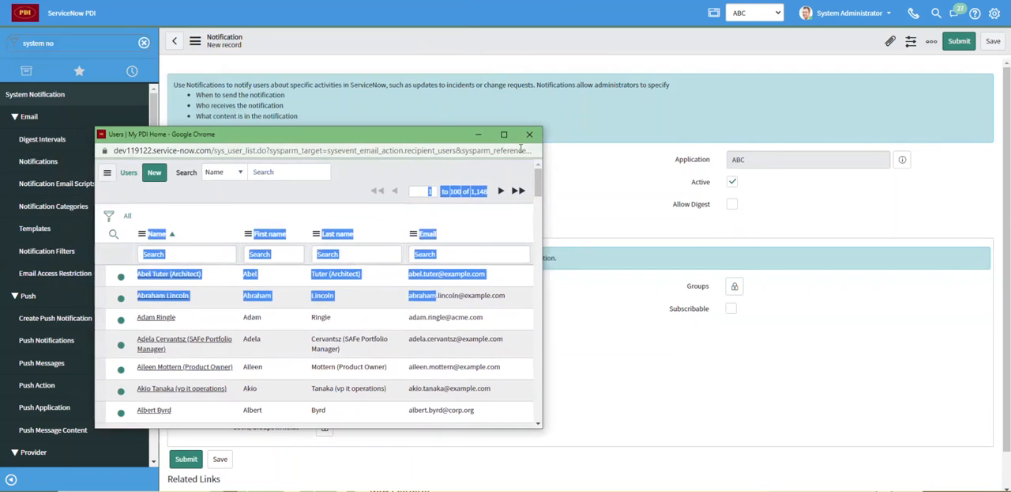
{"action": "left_click", "coordinate": [529, 134]}
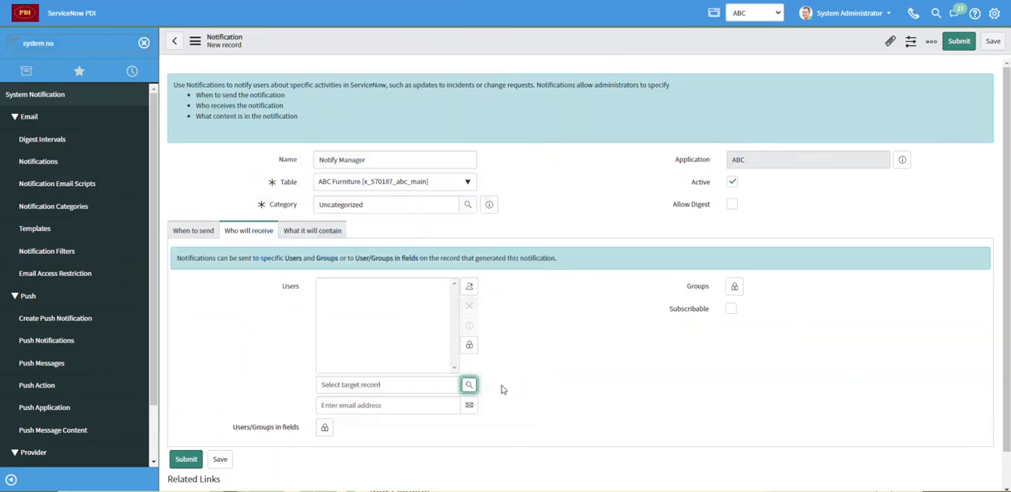
{"action": "left_click", "coordinate": [469, 346]}
- Add the Analysts group to the notification's recipient groups and lock the field
{"action": "left_click", "coordinate": [734, 286]}
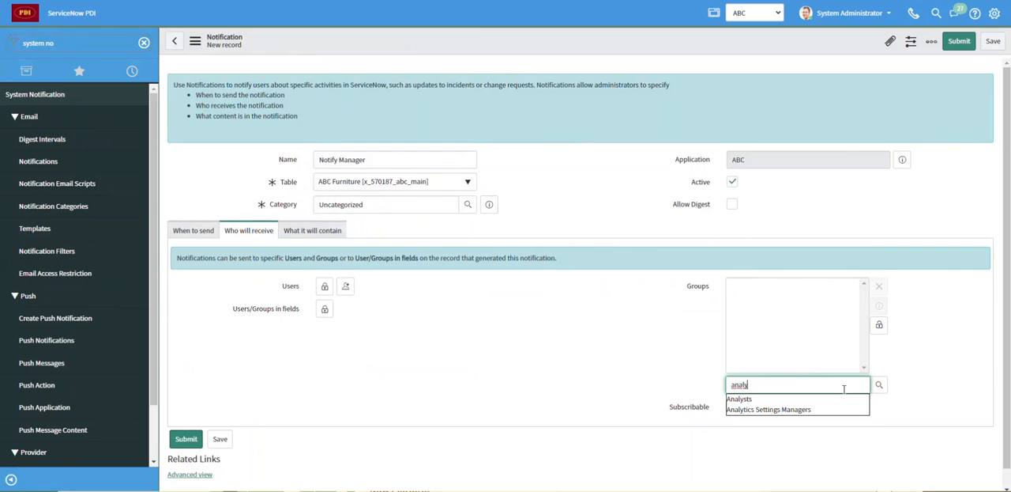
{"action": "left_click", "coordinate": [755, 400]}
{"action": "left_click", "coordinate": [880, 325]}
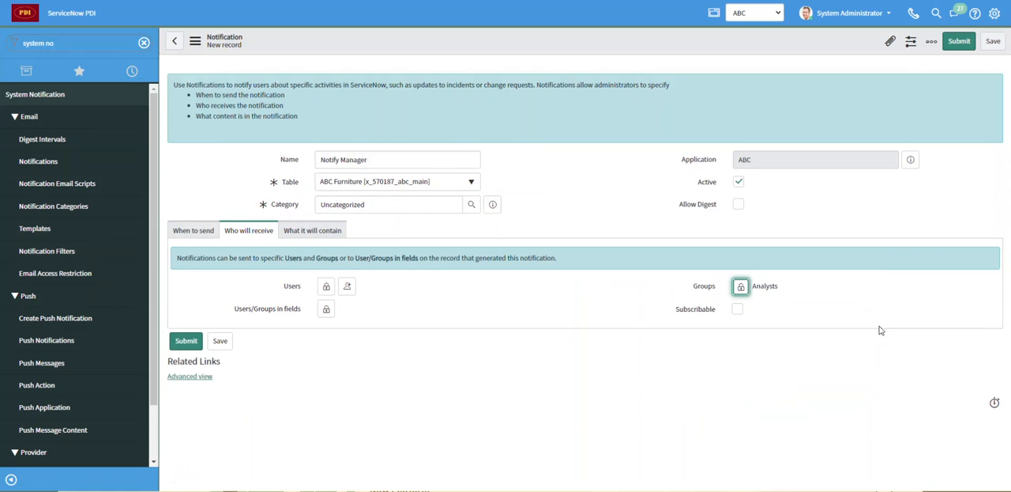
- Add the Manager field to the notification's Users/Groups in fields recipients and lock the selection
{"action": "left_click", "coordinate": [321, 313]}
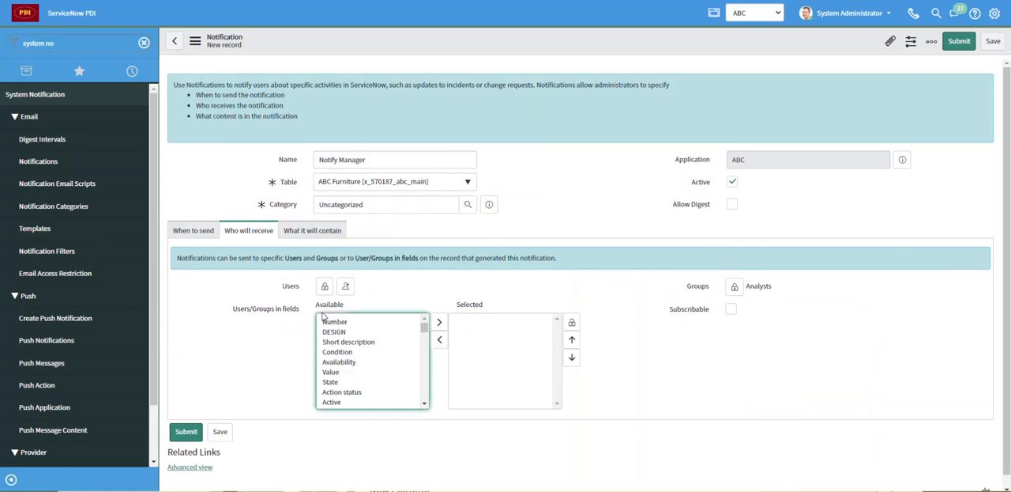
{"action": "left_click_drag", "start_coordinate": [425, 329], "coordinate": [423, 374]}
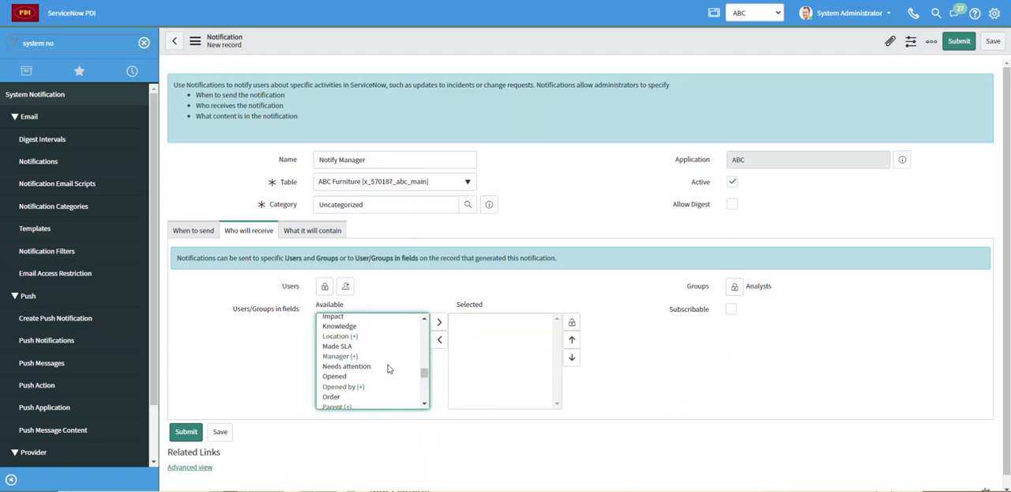
{"action": "left_click", "coordinate": [343, 356]}
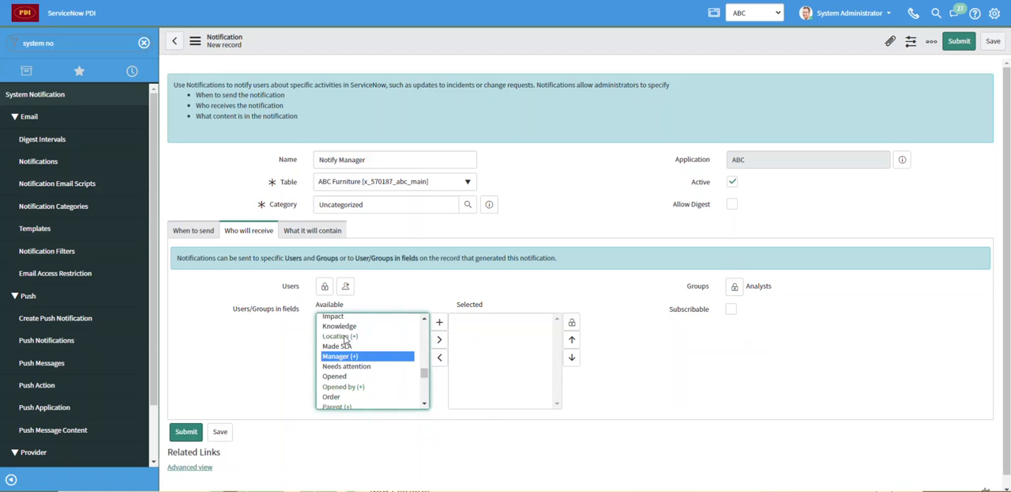
{"action": "left_click", "coordinate": [439, 339]}
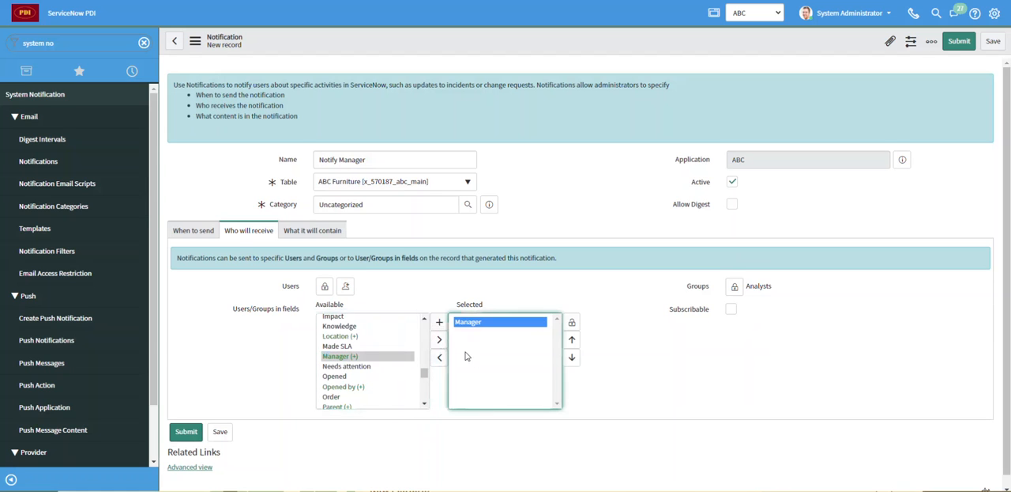
{"action": "left_click", "coordinate": [573, 322]}
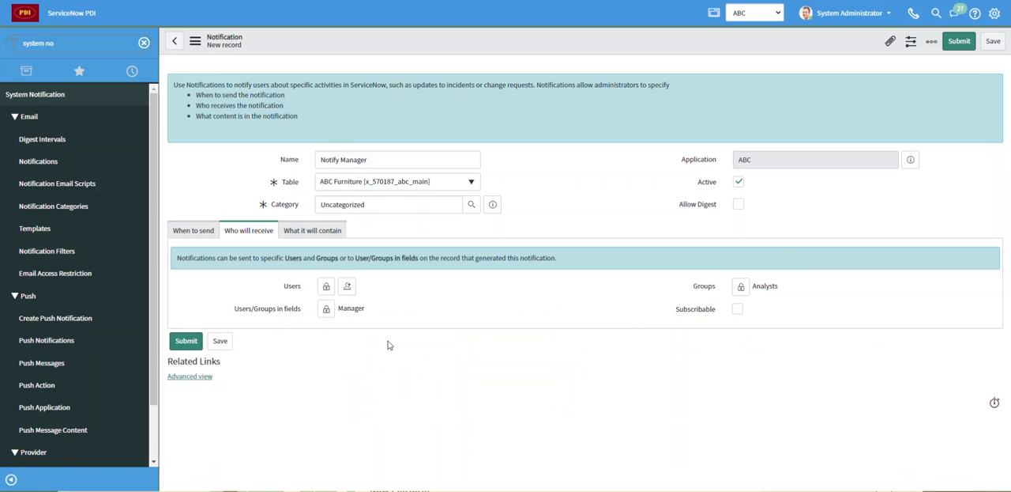
- Start the notification's HTML message content with the text "This is a new record"
{"action": "left_click", "coordinate": [315, 234]}
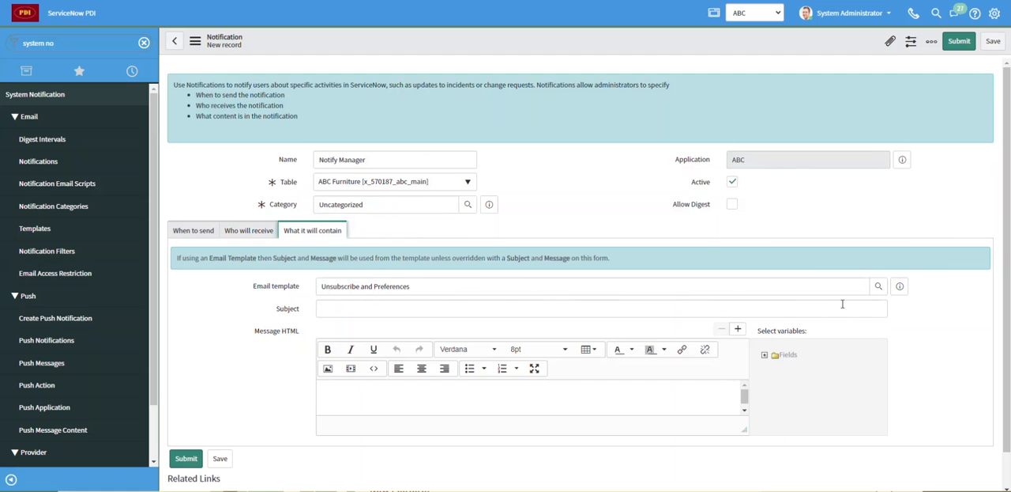
{"action": "left_click", "coordinate": [878, 288]}
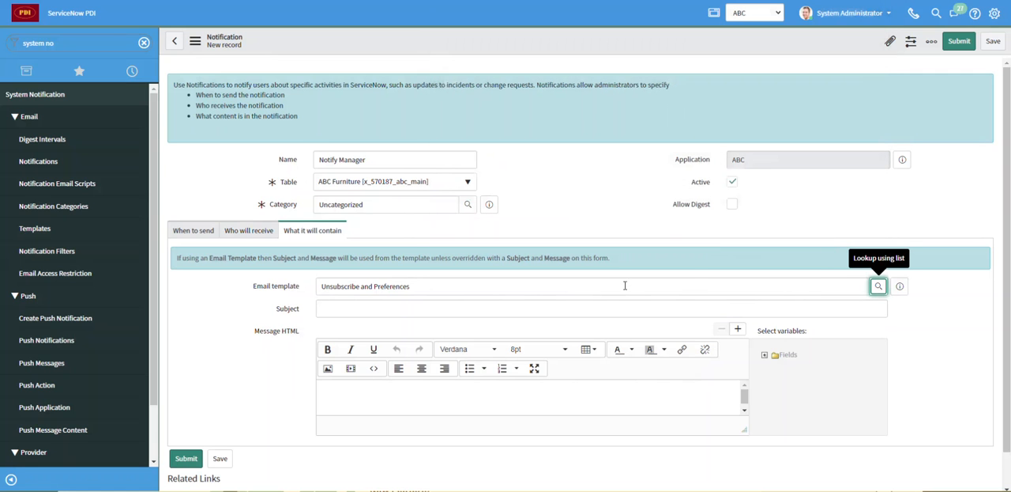
{"action": "left_click", "coordinate": [347, 311]}
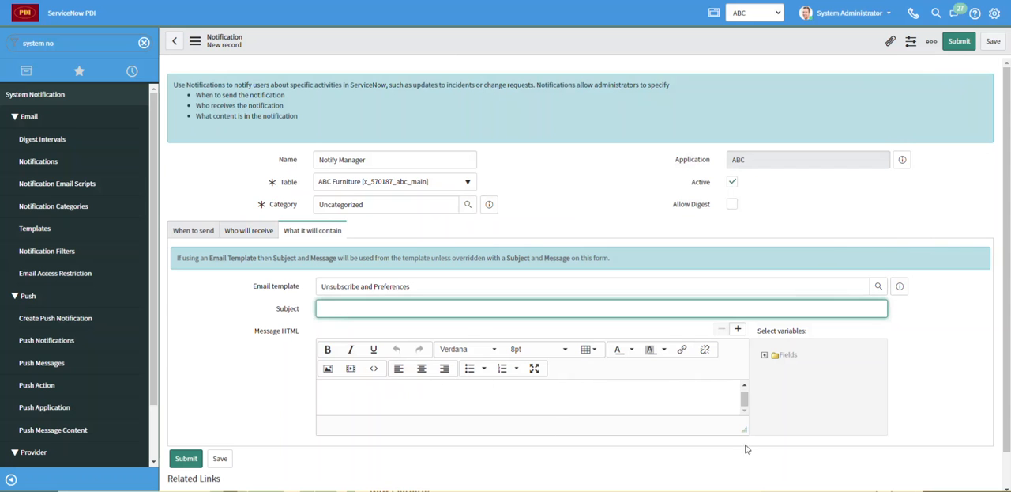
{"action": "mouse_move", "coordinate": [745, 433]}
{"action": "left_mouse_down"}
{"action": "mouse_move", "coordinate": [744, 483]}
{"action": "mouse_move", "coordinate": [744, 433]}
{"action": "left_mouse_up"}
{"action": "left_click", "coordinate": [448, 397]}
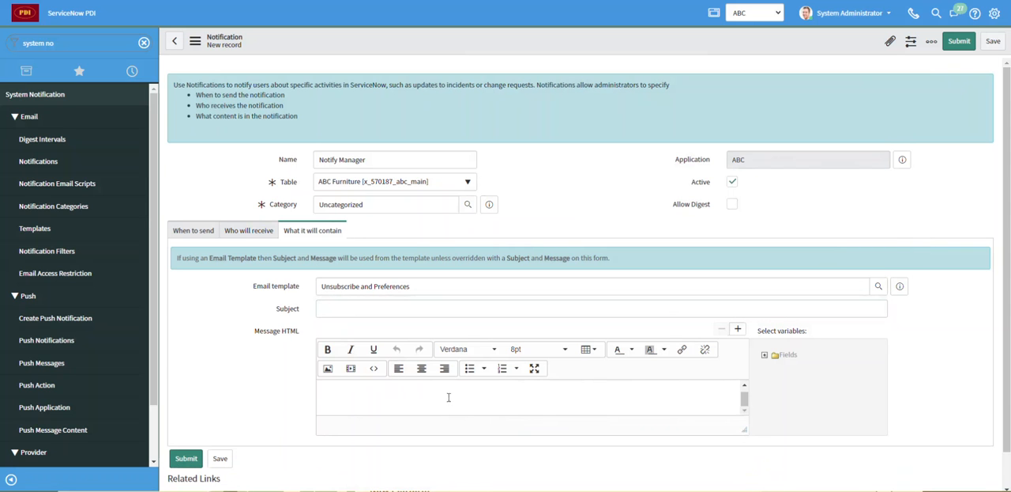
{"action": "left_click", "coordinate": [430, 396]}
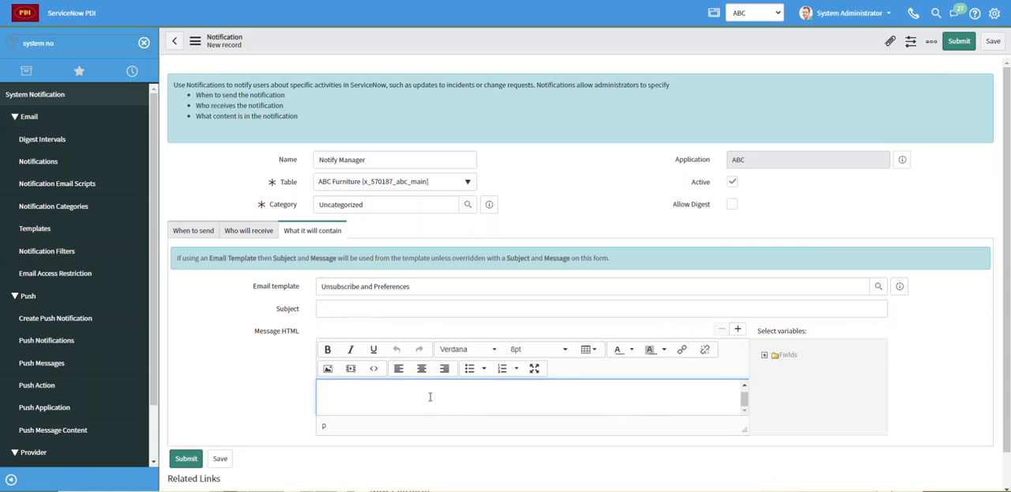
{"action": "type", "text": "This is a new record"}
- Insert the Number field variable after the opening text in the notification message
{"action": "left_click", "coordinate": [765, 357]}
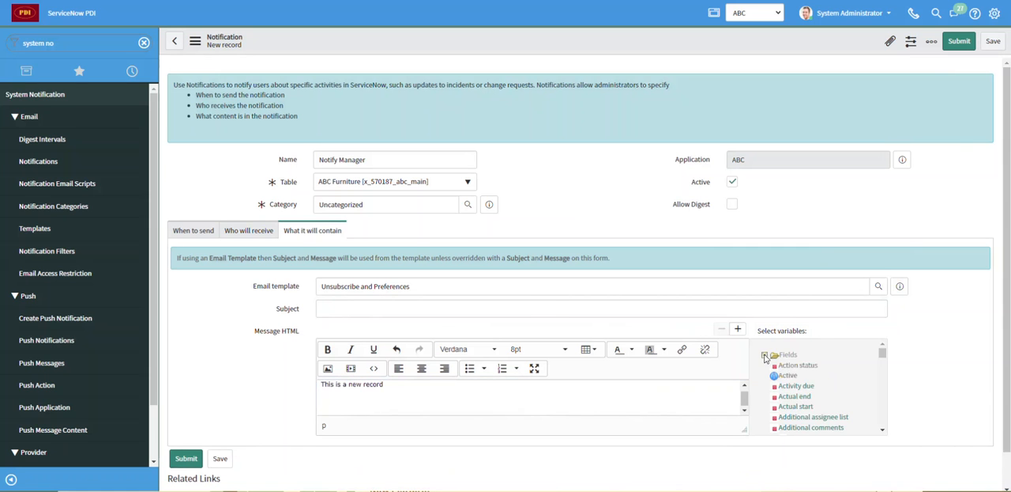
{"action": "scroll", "coordinate": [792, 378], "scroll_direction": "down", "scroll_amount": 5}
{"action": "scroll", "coordinate": [793, 377], "scroll_direction": "down", "scroll_amount": 4}
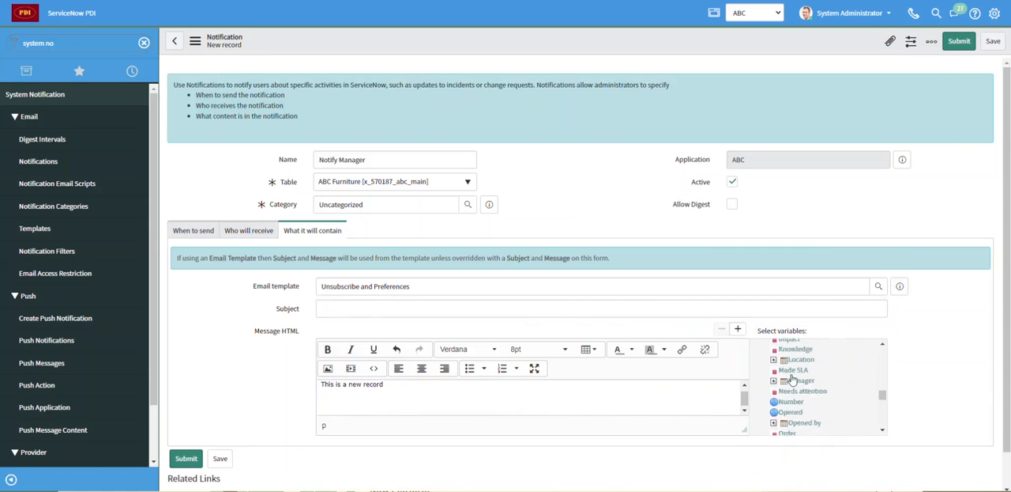
{"action": "left_click", "coordinate": [791, 381]}
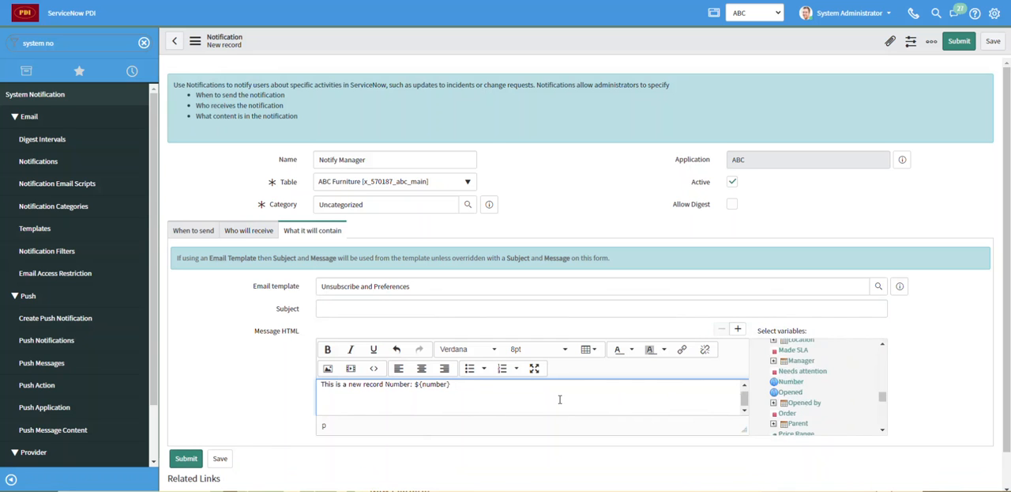
- Add the Short description and Priority field variables on separate lines below the message's opening sentence
{"action": "key", "text": "Return"}
{"action": "scroll", "coordinate": [794, 387], "scroll_direction": "down", "scroll_amount": 3}
{"action": "left_click", "coordinate": [794, 386]}
{"action": "key", "text": "Return"}
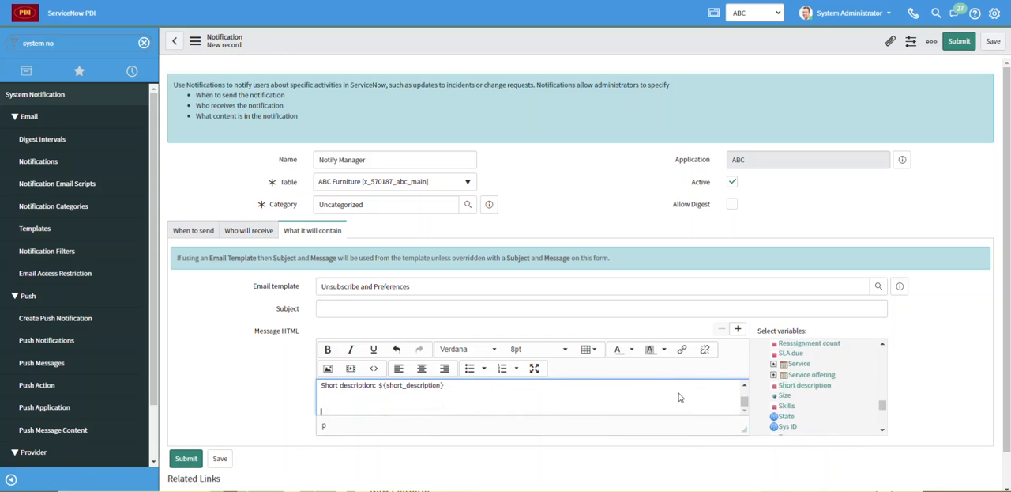
{"action": "scroll", "coordinate": [814, 401], "scroll_direction": "up", "scroll_amount": 2}
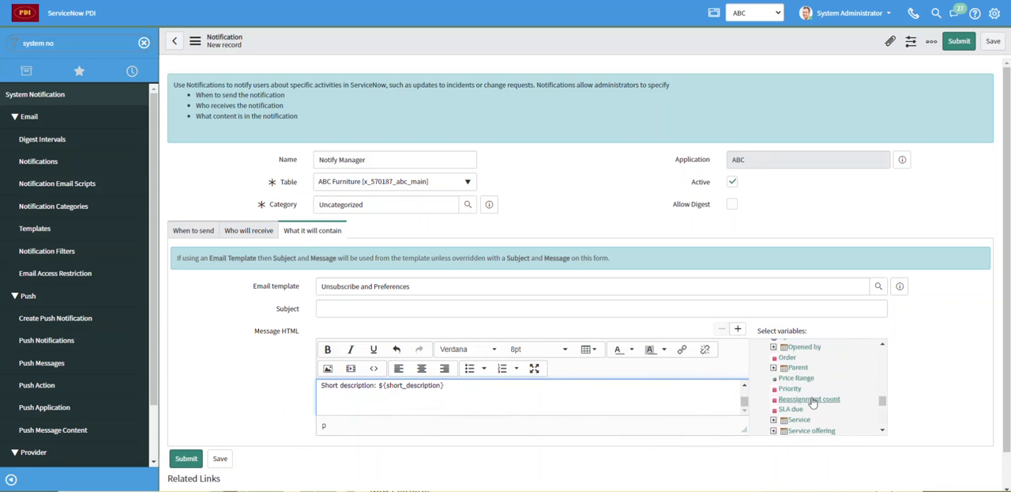
{"action": "left_click", "coordinate": [794, 389]}
- Remove the "Number:" label from the message's first line, keeping the ${number} variable
{"action": "scroll", "coordinate": [518, 409], "scroll_direction": "up", "scroll_amount": 3}
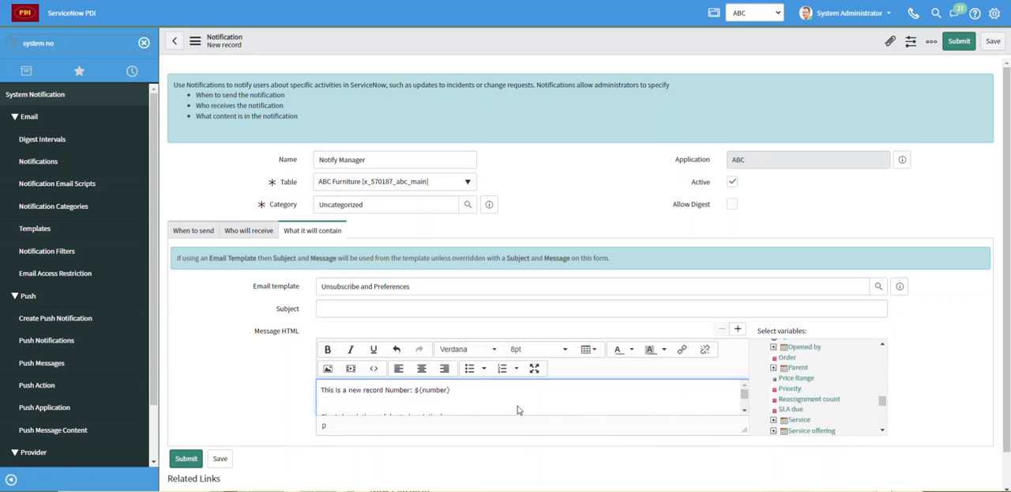
{"action": "left_click_drag", "start_coordinate": [386, 389], "coordinate": [411, 388]}
{"action": "key", "text": "Delete"}
{"action": "key", "text": "Delete"}
- Set the notification's subject to "New record has arrived: ${number}", copying the variable from the message
{"action": "left_click", "coordinate": [390, 304]}
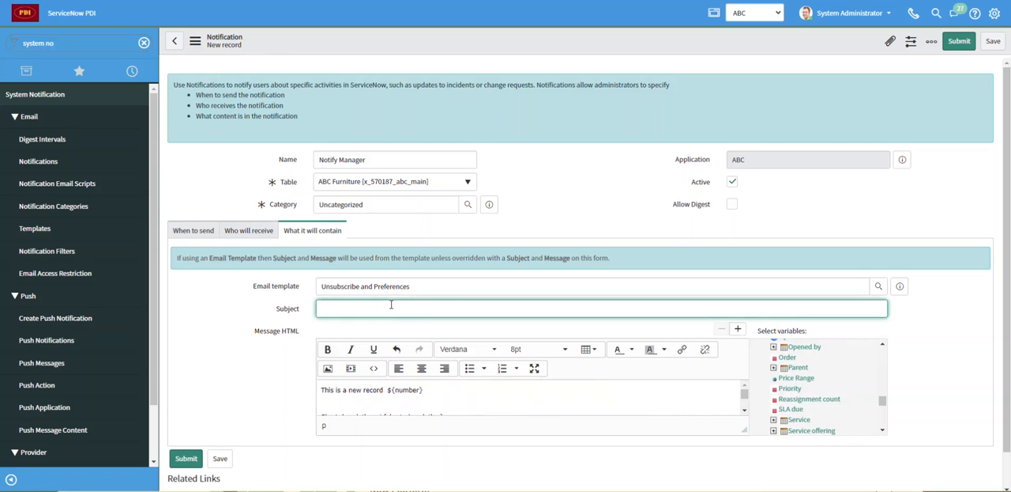
{"action": "type", "text": "New record has arrived:"}
{"action": "left_click_drag", "start_coordinate": [388, 391], "coordinate": [425, 391]}
{"action": "key", "text": "ctrl+c"}
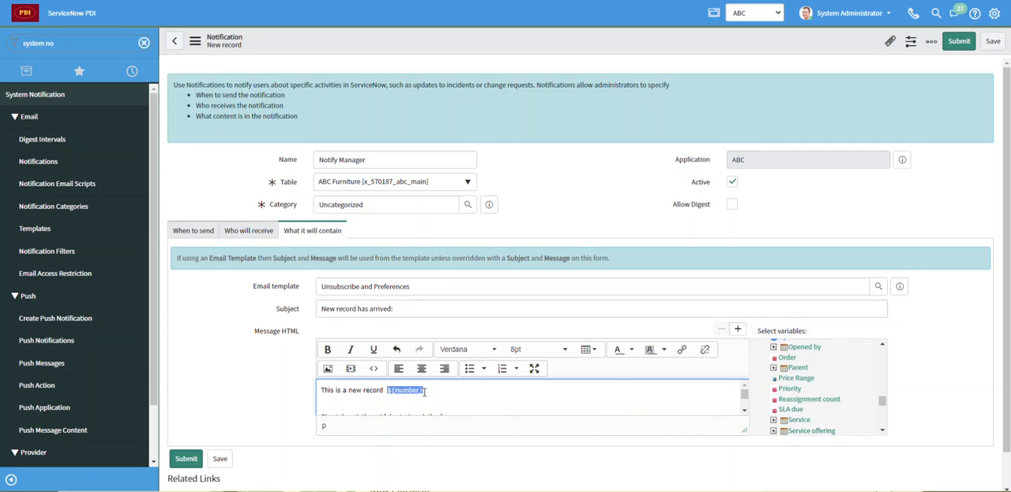
{"action": "left_click", "coordinate": [422, 308]}
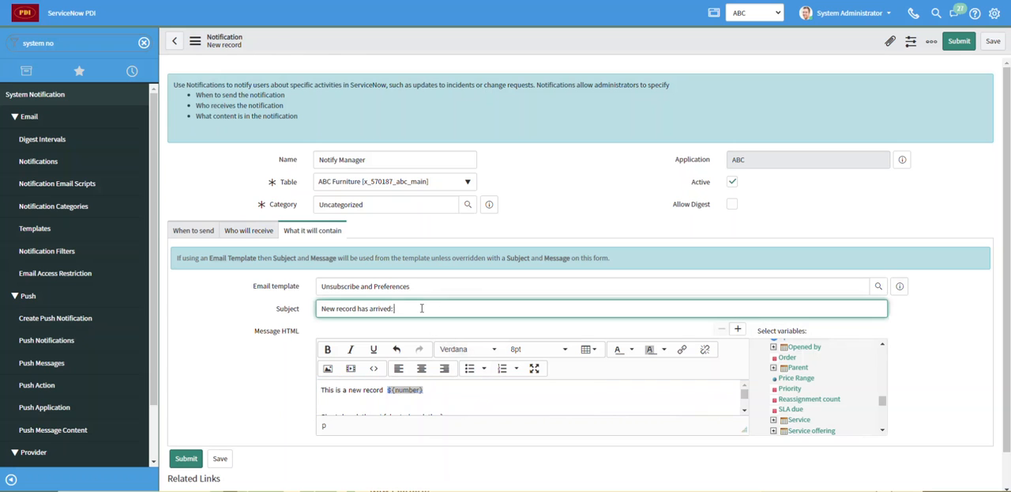
{"action": "key", "text": "ctrl+v"}
{"action": "left_click", "coordinate": [434, 389]}
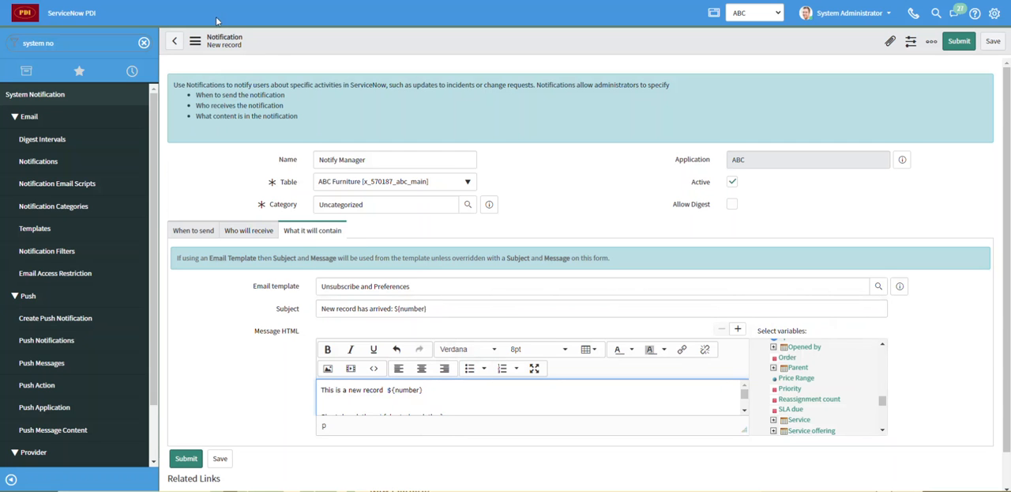
- Save the Notify Manager notification and review its sending conditions
{"action": "left_click", "coordinate": [196, 41]}
{"action": "left_click", "coordinate": [218, 50]}
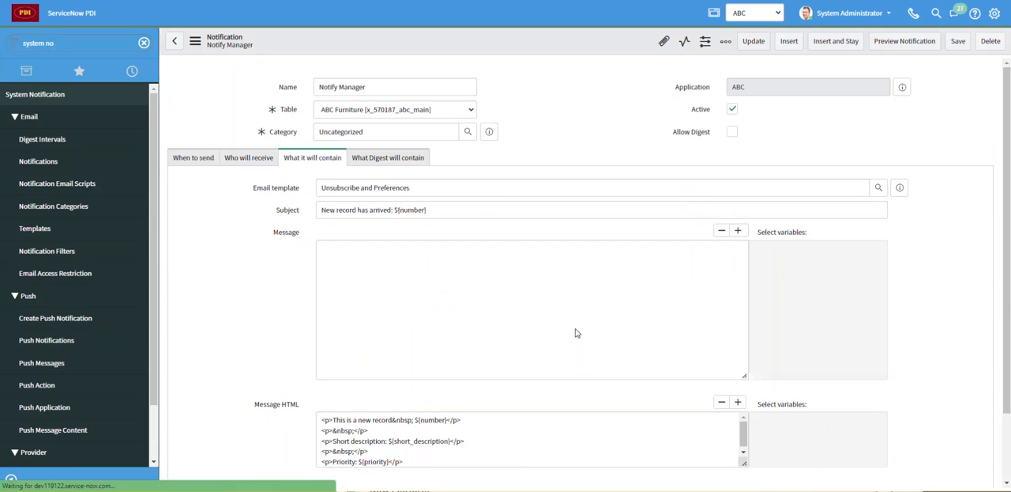
{"action": "left_click", "coordinate": [193, 230]}
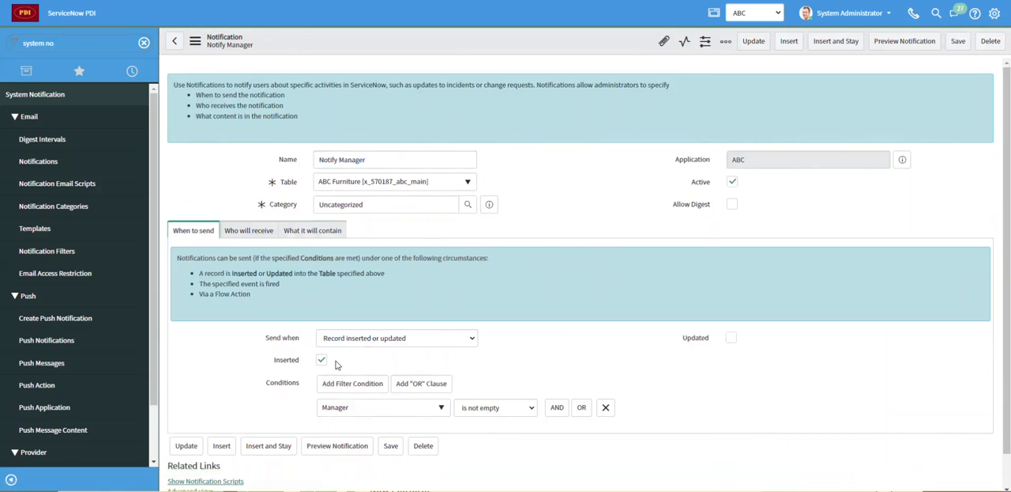
- Find the ABC Furniture table in the navigator using "abc" and start a new record in it
{"action": "left_click", "coordinate": [67, 43]}
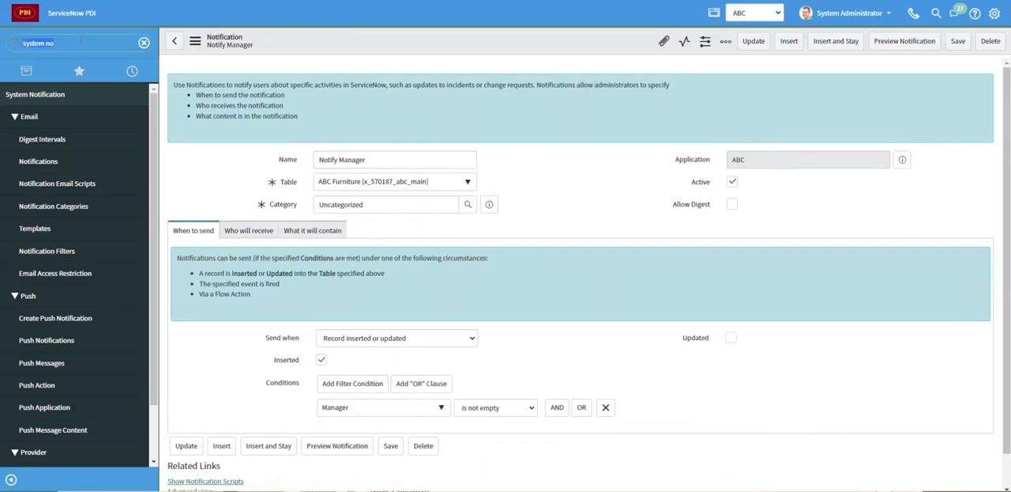
{"action": "type", "text": "abc"}
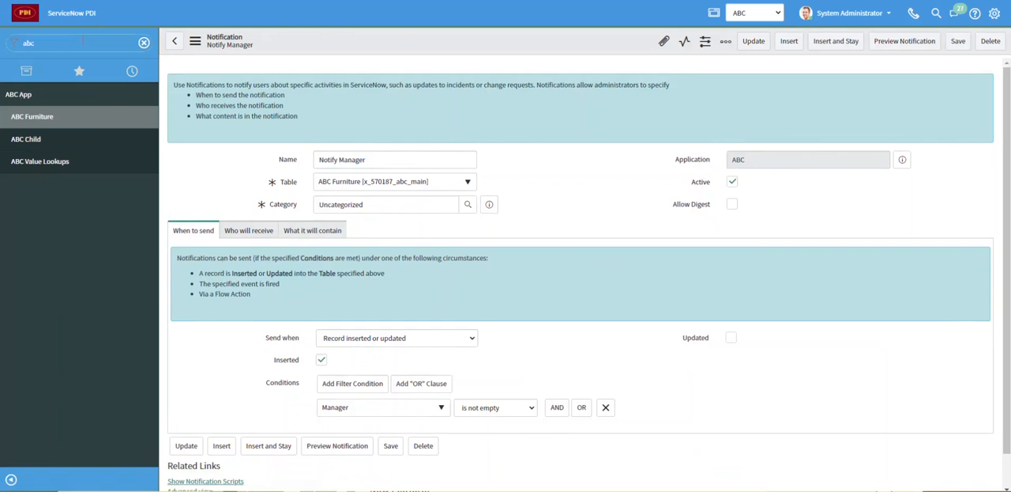
{"action": "left_click", "coordinate": [96, 118]}
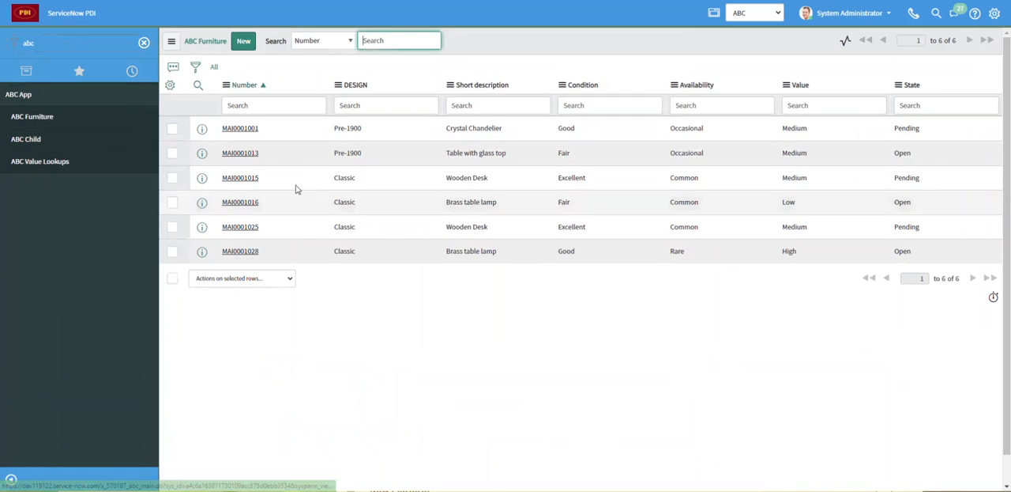
{"action": "left_click", "coordinate": [242, 40]}
- Set the new furniture record's design to Classic and condition to Good, and assign a suggested user as manager
{"action": "left_click", "coordinate": [453, 115]}
{"action": "left_click", "coordinate": [470, 141]}
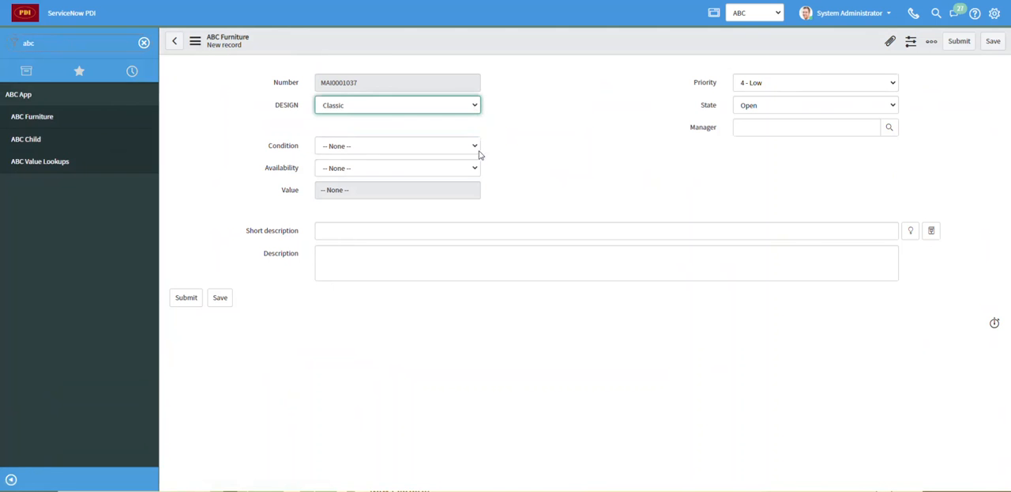
{"action": "left_click", "coordinate": [473, 146]}
{"action": "left_click", "coordinate": [460, 181]}
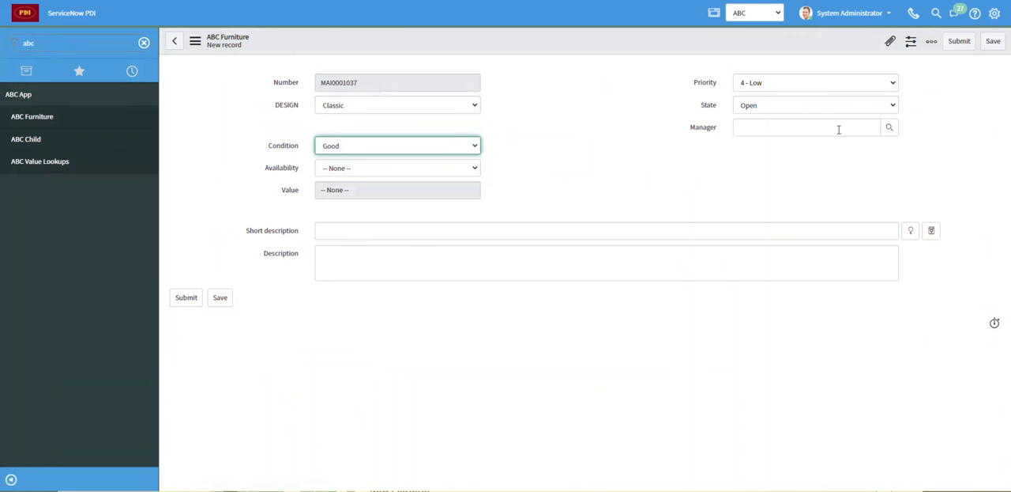
{"action": "left_click", "coordinate": [839, 130]}
{"action": "left_click", "coordinate": [817, 155]}
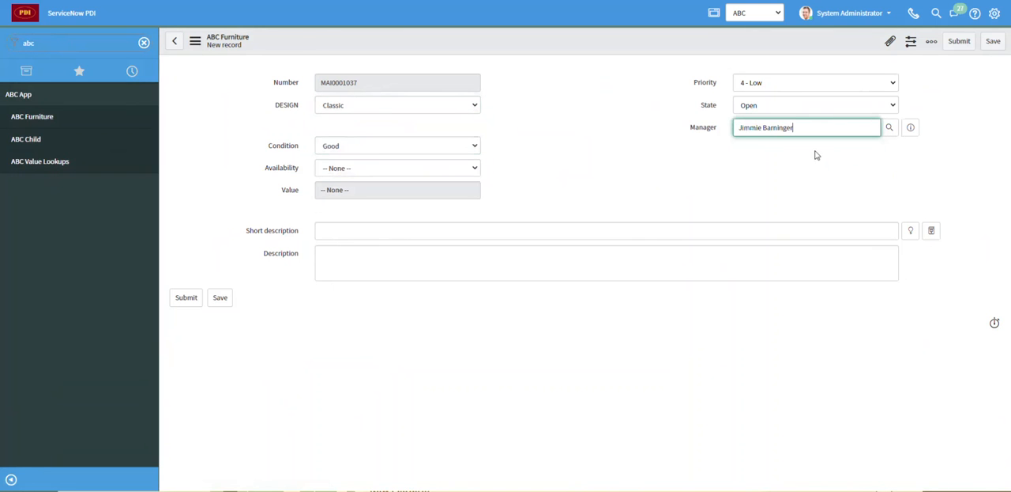
- Enter the short description "Test record for video" and description "This is a test description", and submit the record
{"action": "left_click", "coordinate": [413, 227]}
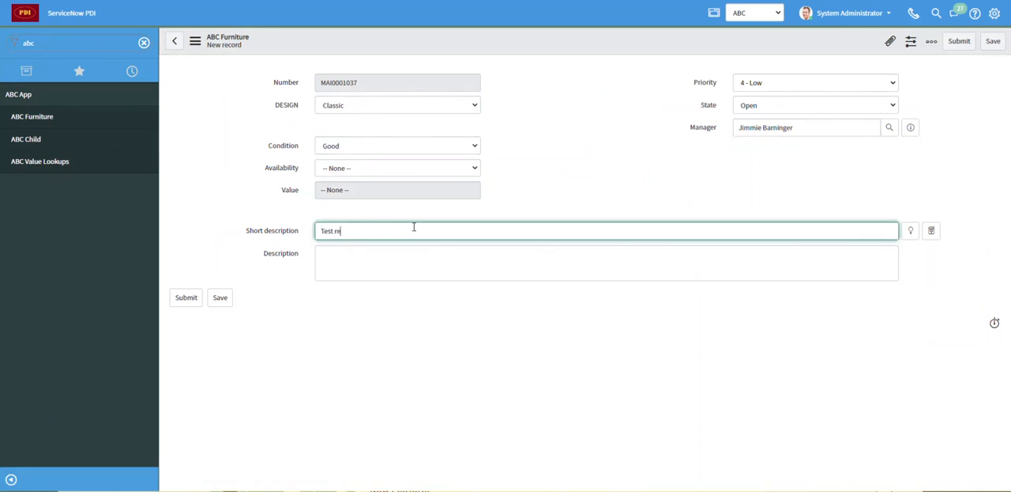
{"action": "type", "text": "Test record for video"}
{"action": "key", "text": "Tab"}
{"action": "type", "text": "This is a teset"}
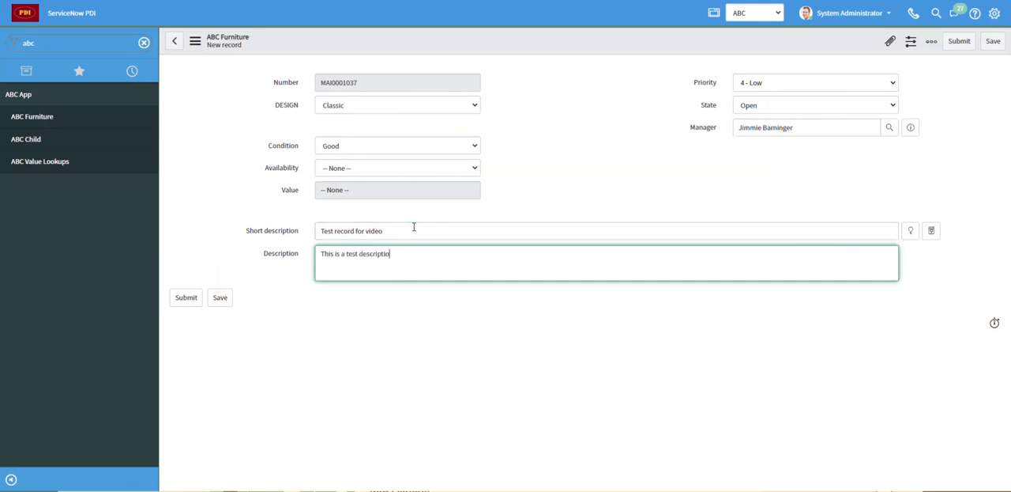
{"action": "left_click", "coordinate": [960, 41]}
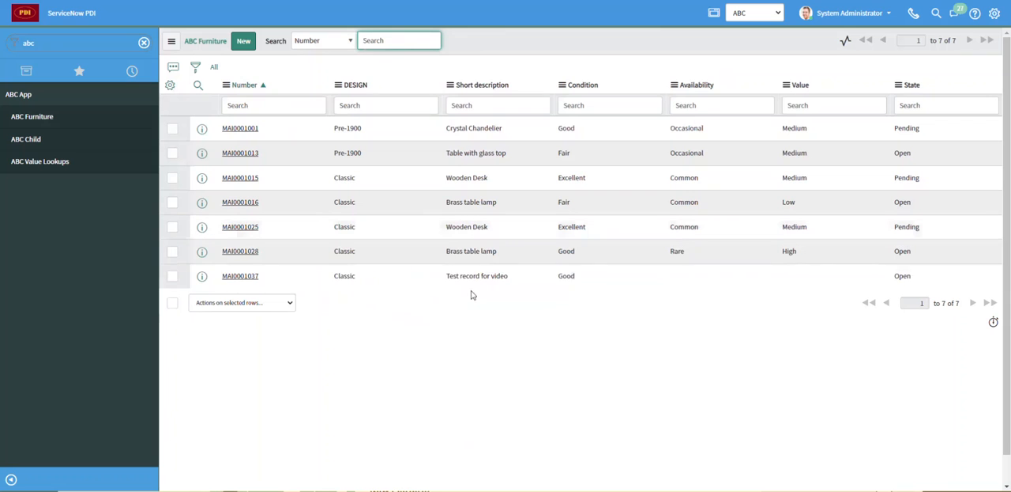
- Open the submitted test record to review it, and filter the navigator for "mailbox"
{"action": "left_click", "coordinate": [241, 276]}
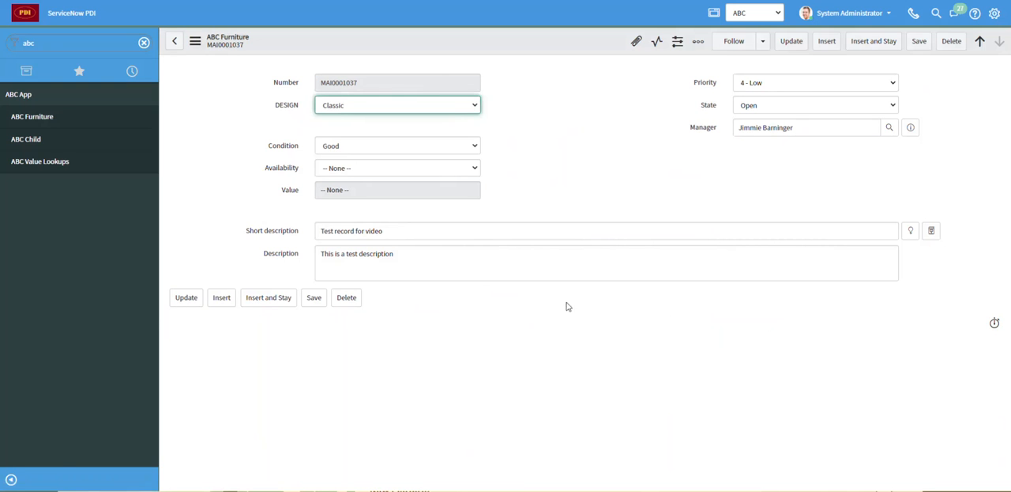
{"action": "left_click", "coordinate": [144, 43]}
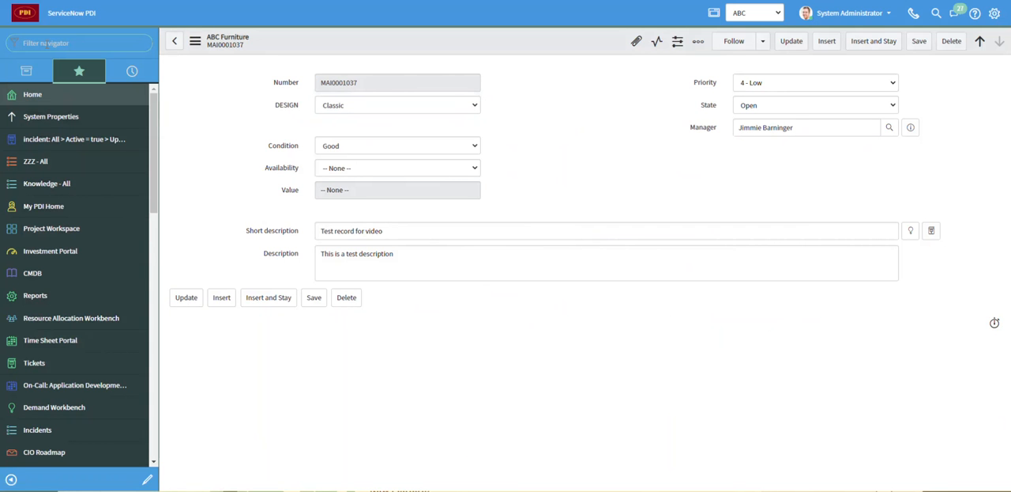
{"action": "left_click", "coordinate": [45, 42]}
{"action": "type", "text": "mailb"}
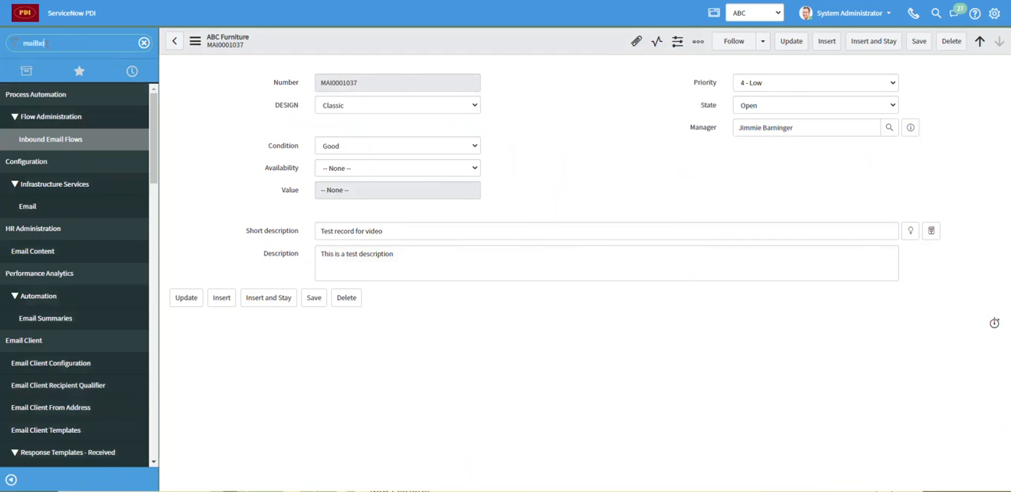
{"action": "type", "text": "ox"}
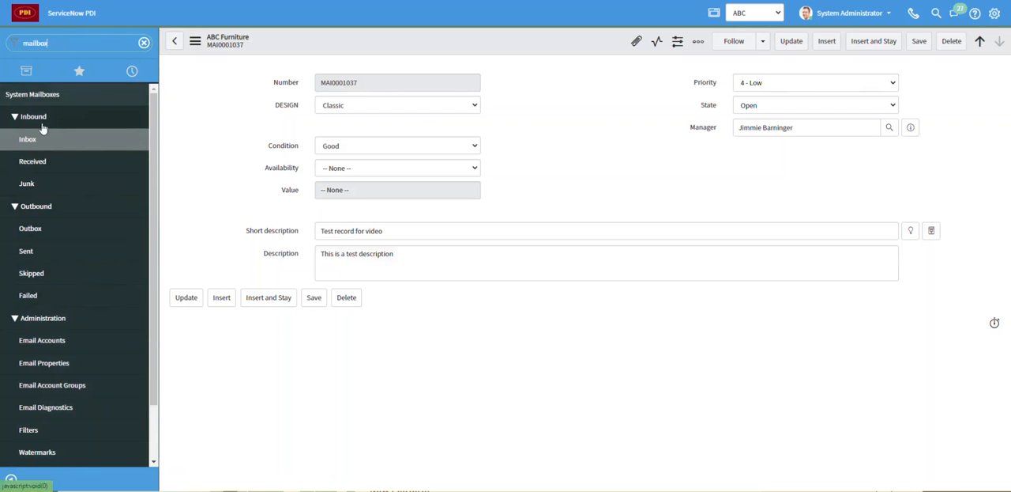
- Open the new-record notification email in the Outbox, examine its recipients and body, and preview the rendered message
{"action": "left_click", "coordinate": [36, 230]}
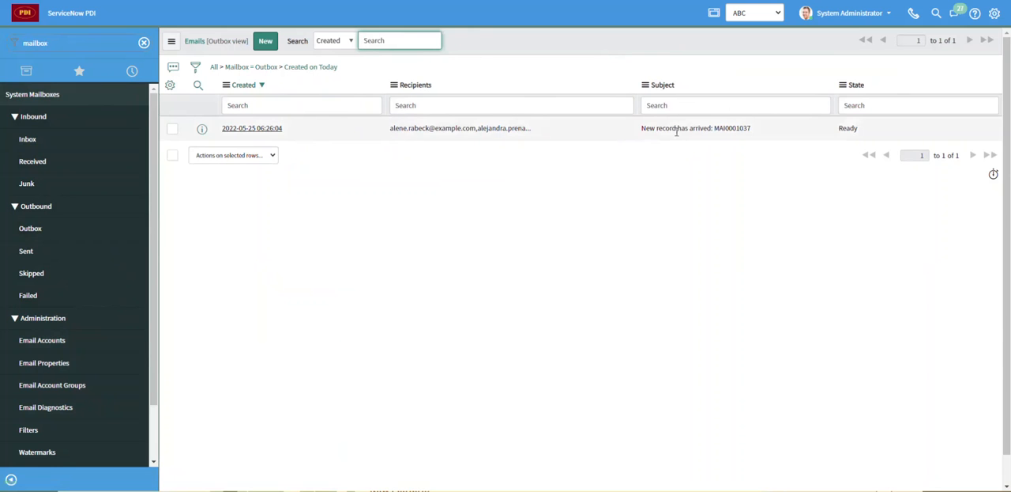
{"action": "left_click", "coordinate": [256, 135]}
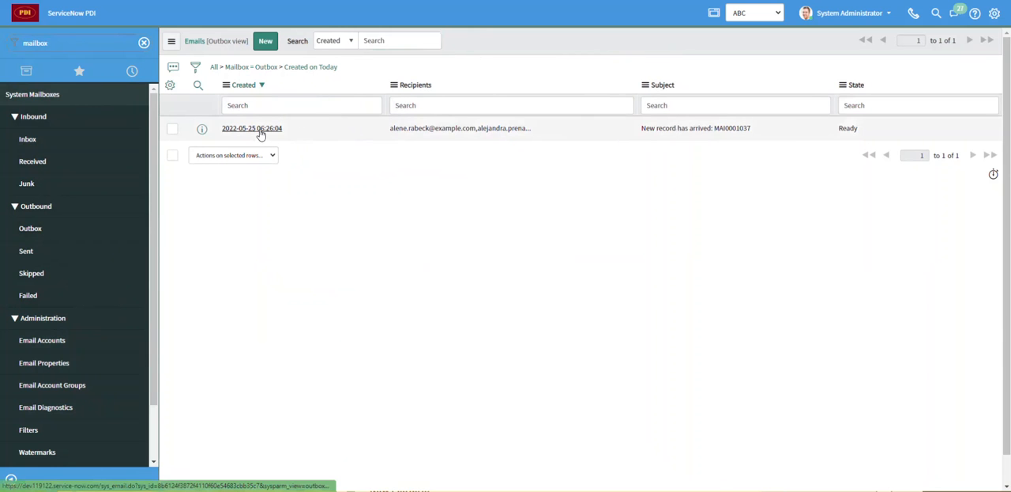
{"action": "scroll", "coordinate": [392, 197], "scroll_direction": "down", "scroll_amount": 5}
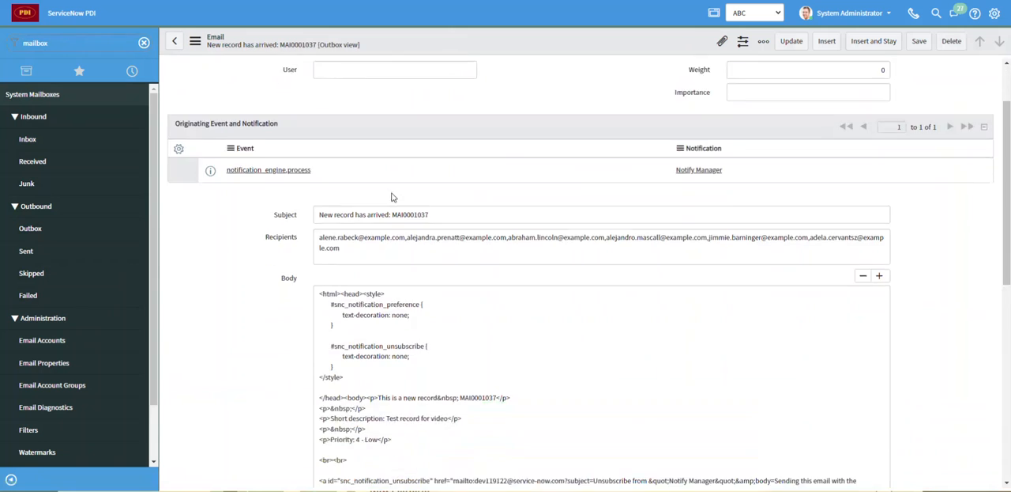
{"action": "scroll", "coordinate": [390, 194], "scroll_direction": "down", "scroll_amount": 4}
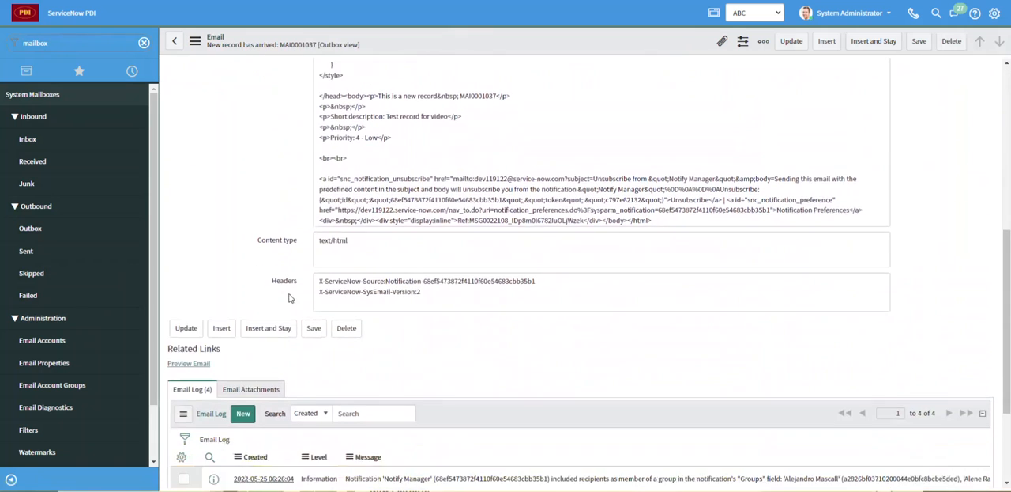
{"action": "left_click", "coordinate": [195, 299]}
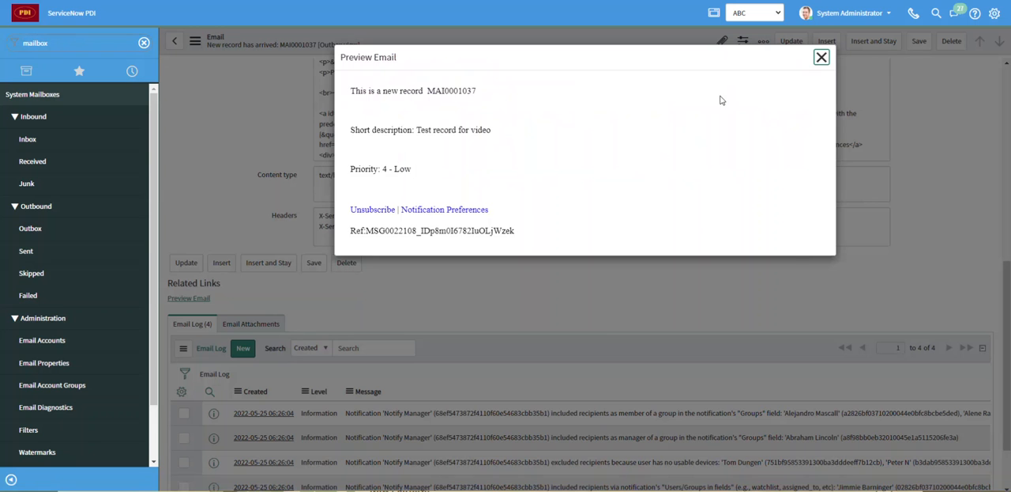
{"action": "left_click", "coordinate": [822, 59]}
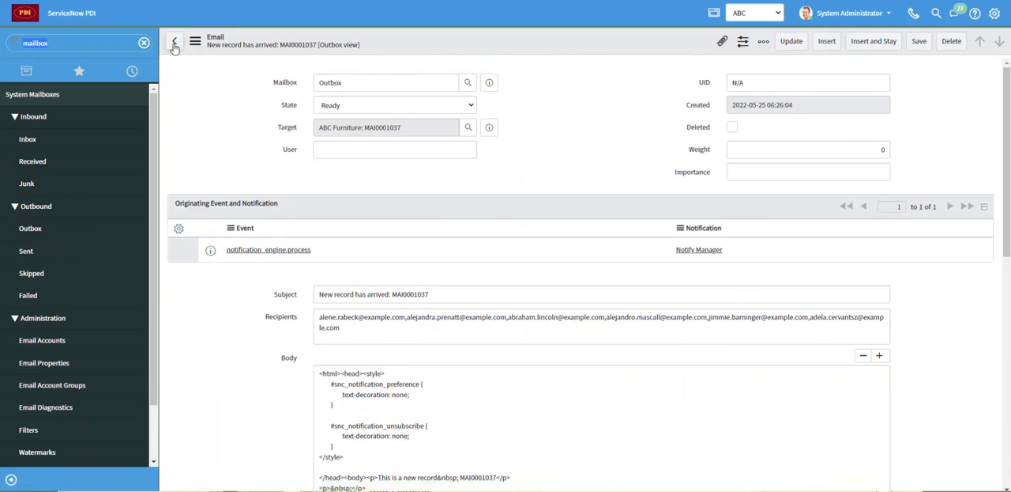
- Check the Outbox without the Created on Today condition, and compare the Sent mailbox with today's Outbox emails
{"action": "left_click", "coordinate": [63, 228]}
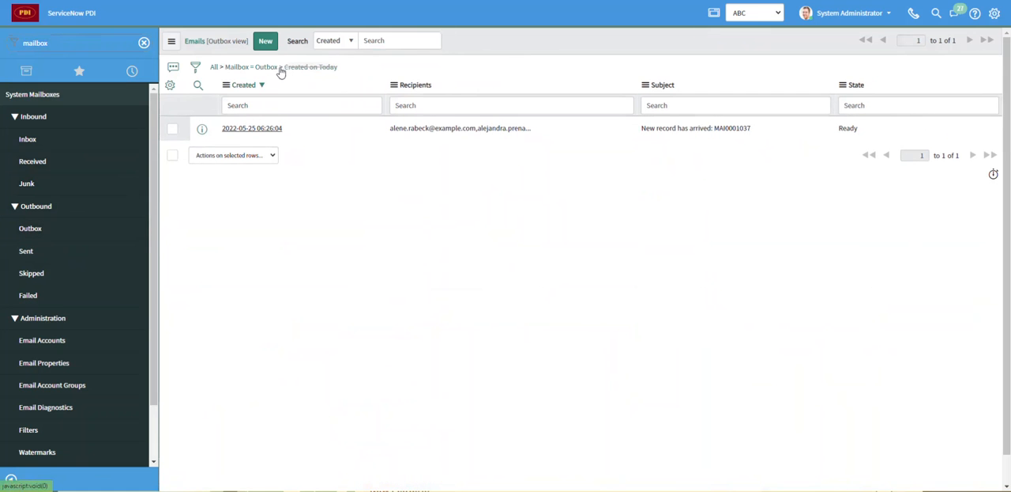
{"action": "left_click", "coordinate": [280, 70]}
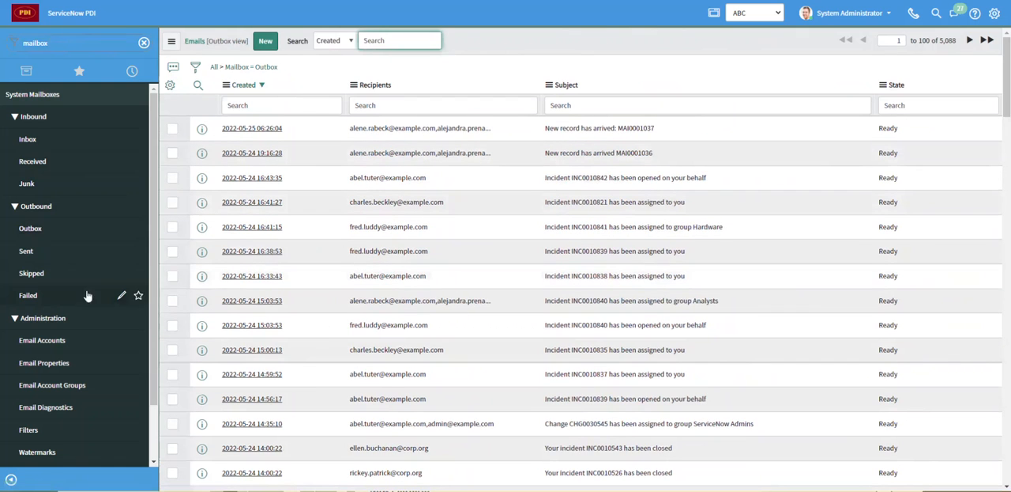
{"action": "left_click", "coordinate": [33, 254]}
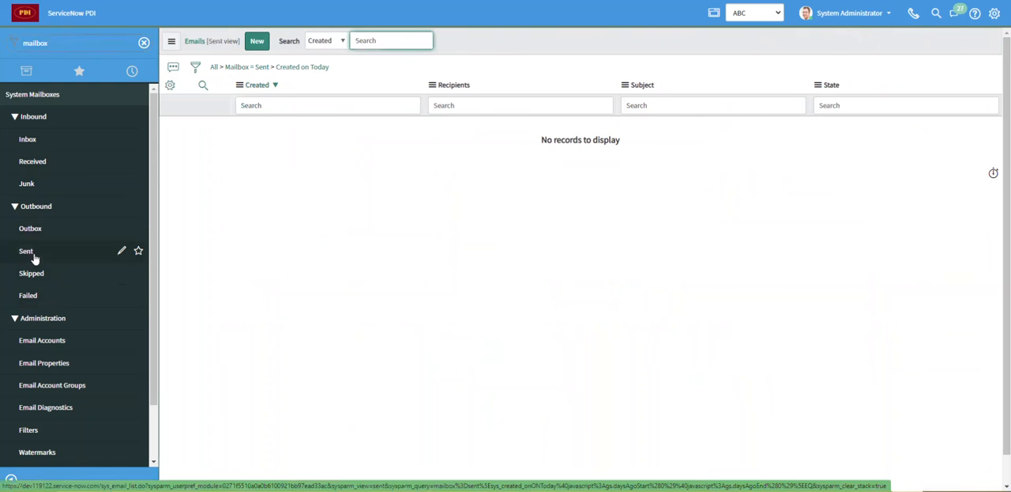
{"action": "left_click", "coordinate": [38, 230]}
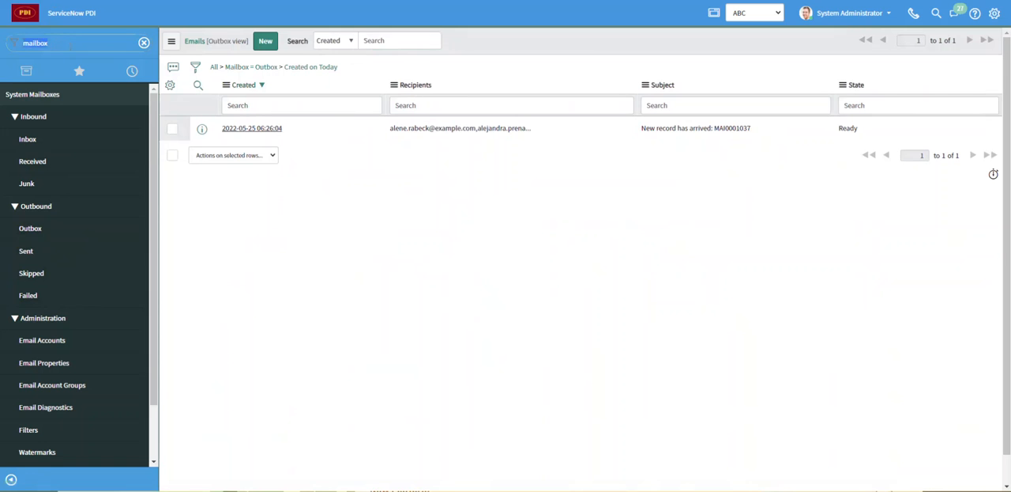
- Filter the navigator for "abc" and open the "Test record for video" entry in the ABC Furniture list
{"action": "type", "text": "abc"}
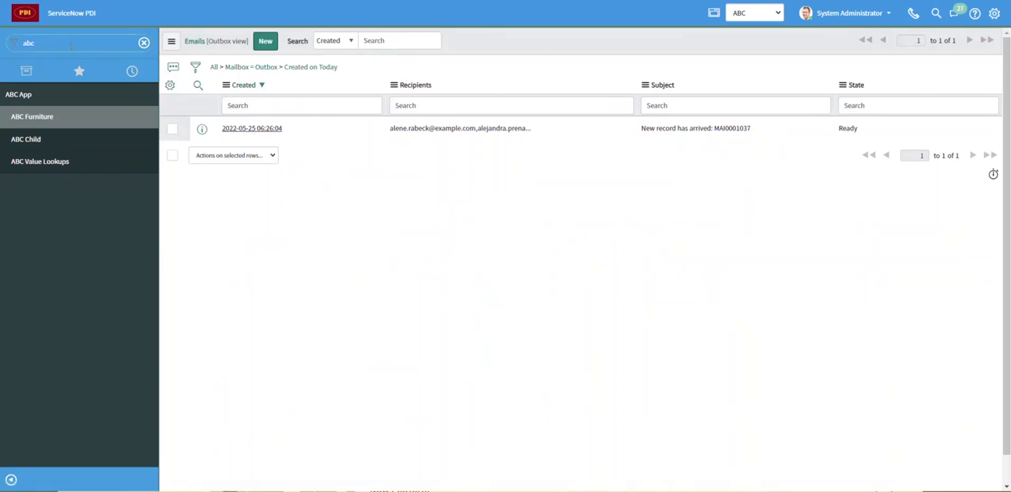
{"action": "left_click", "coordinate": [49, 117]}
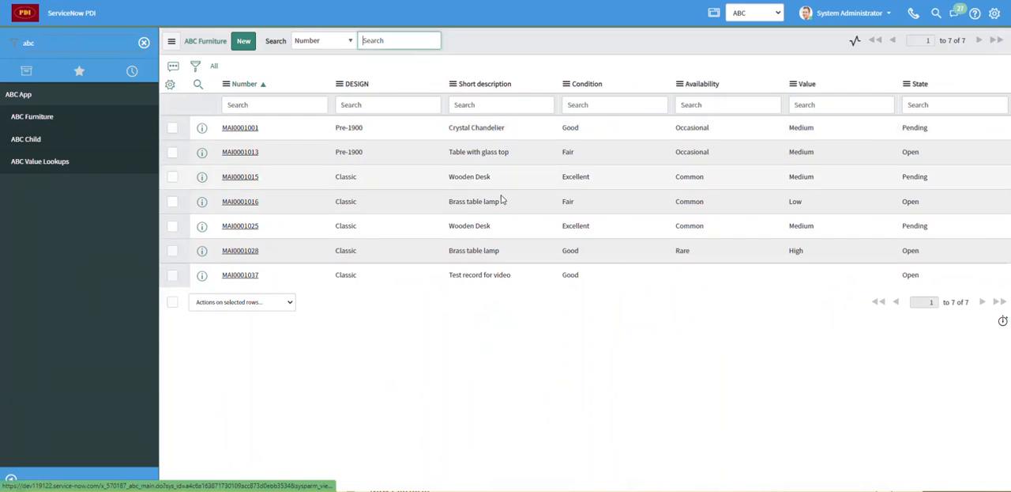
{"action": "left_click", "coordinate": [240, 276]}
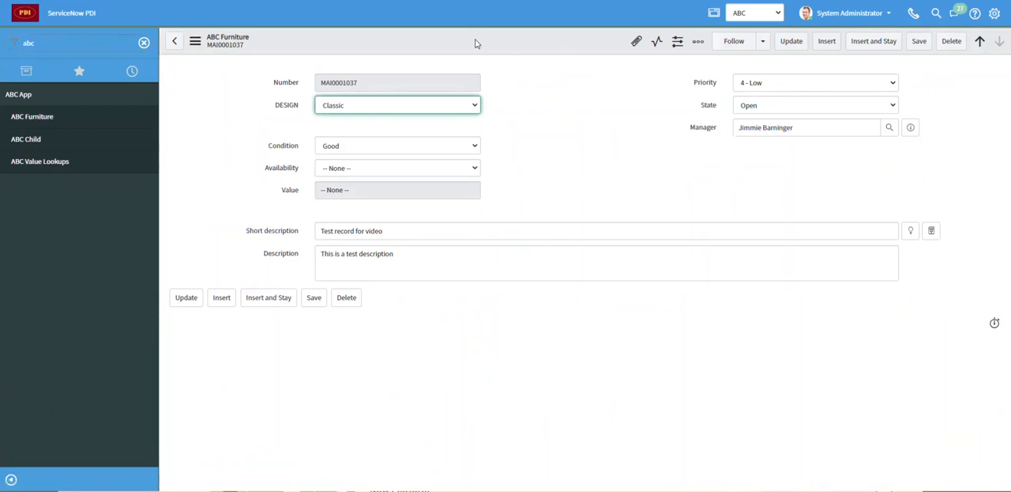
- Add the Activities (filtered) formatter below Description in the ABC Furniture form design and save the layout
{"action": "right_click", "coordinate": [475, 47]}
{"action": "mouse_move", "coordinate": [525, 154]}
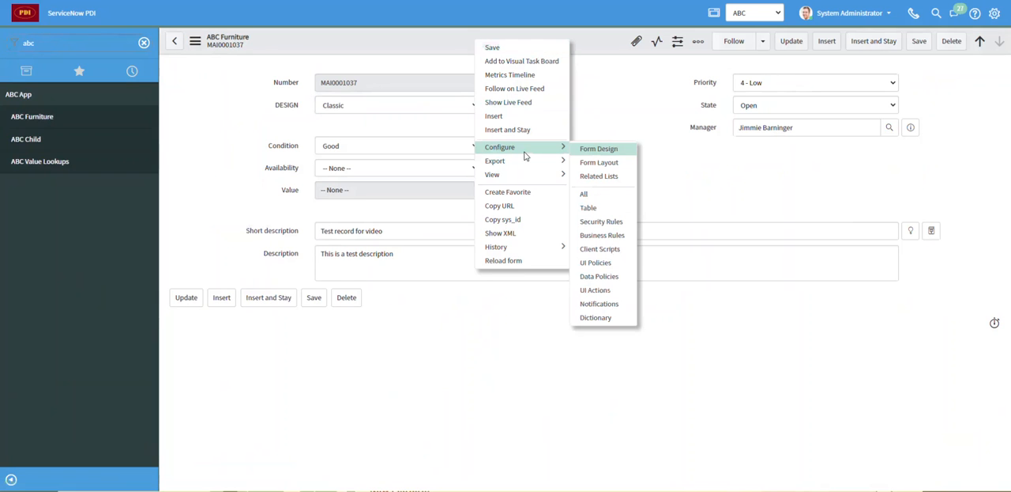
{"action": "left_click", "coordinate": [608, 155]}
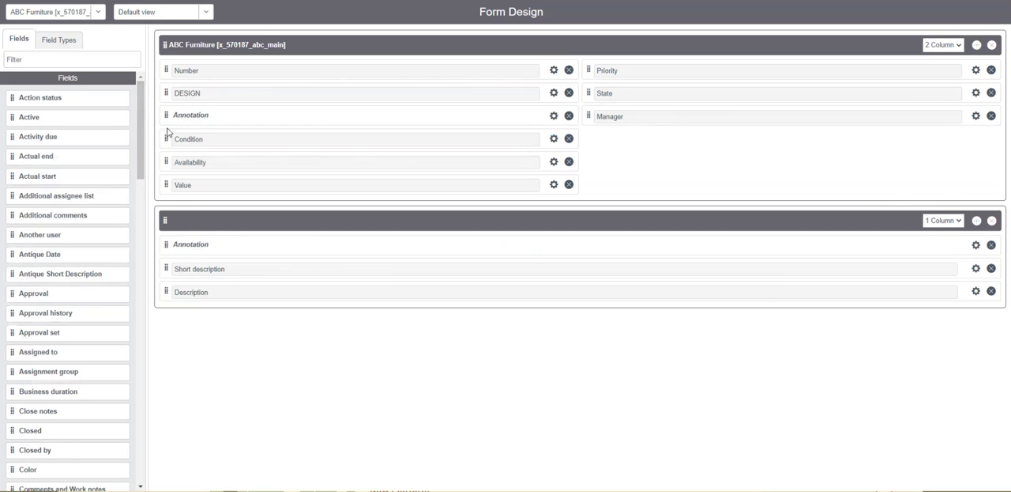
{"action": "left_click_drag", "start_coordinate": [139, 111], "coordinate": [121, 420]}
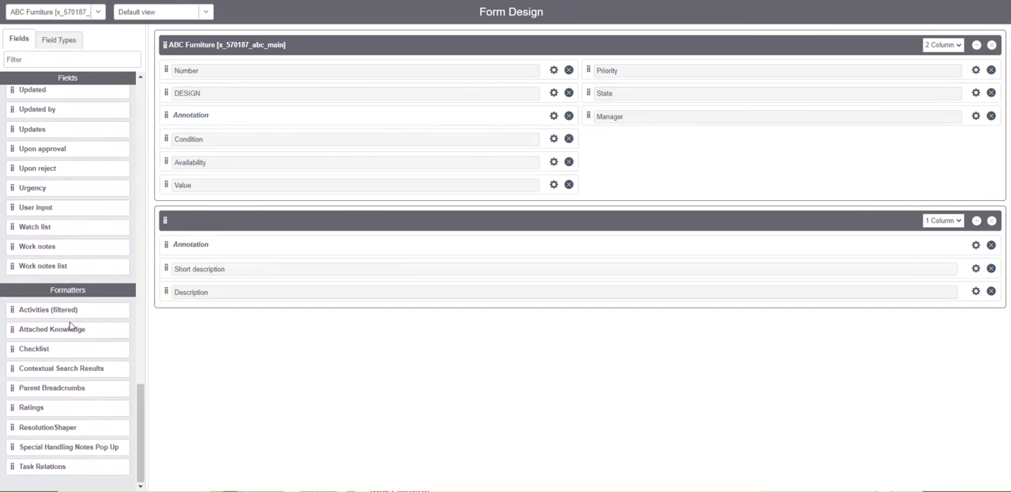
{"action": "left_click_drag", "start_coordinate": [21, 310], "coordinate": [311, 306]}
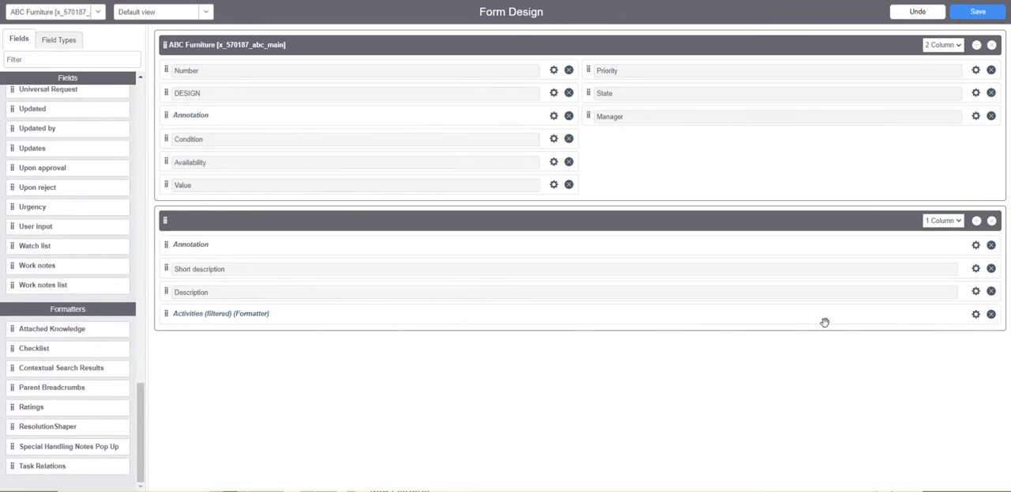
{"action": "left_click", "coordinate": [986, 15]}
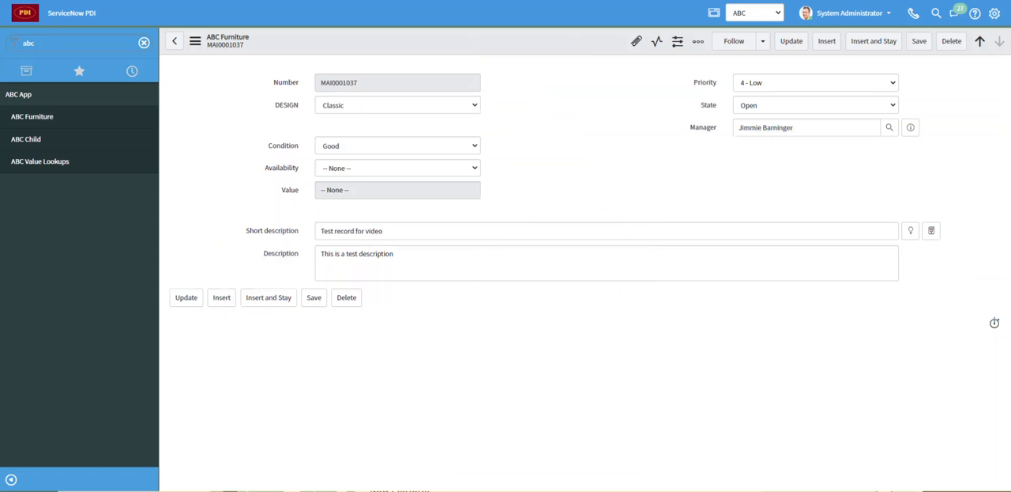
- Reload the test record's form and include Sent/Received Emails in its activity filter
{"action": "left_click", "coordinate": [195, 41]}
{"action": "left_click", "coordinate": [255, 271]}
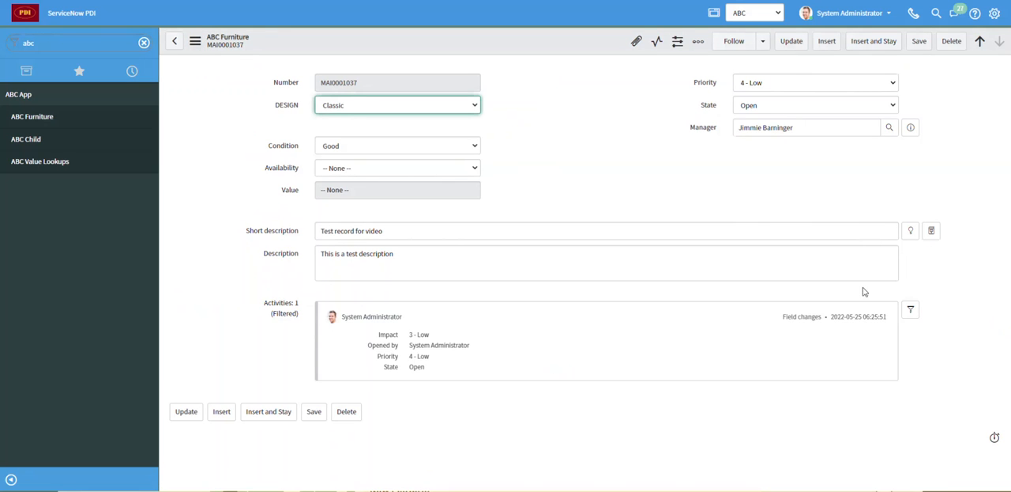
{"action": "left_click", "coordinate": [911, 311]}
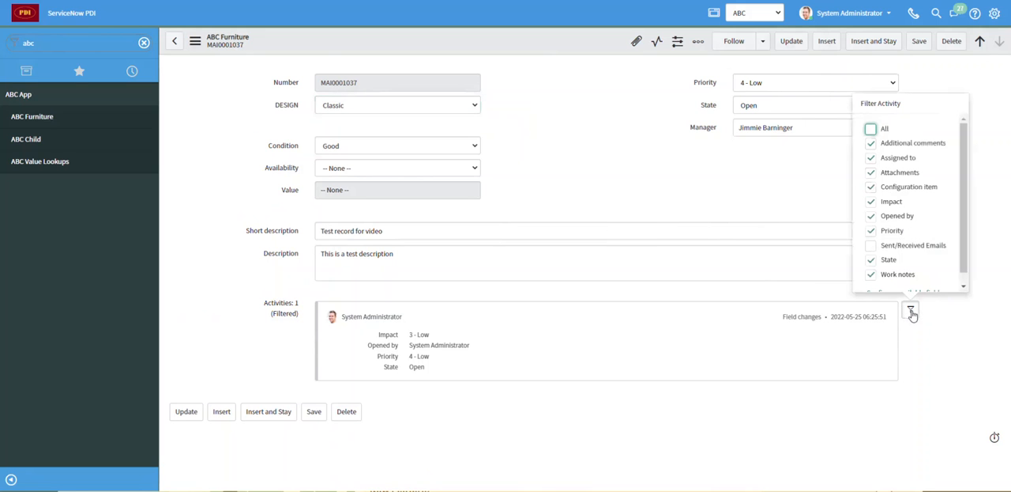
{"action": "scroll", "coordinate": [928, 257], "scroll_direction": "down", "scroll_amount": 1}
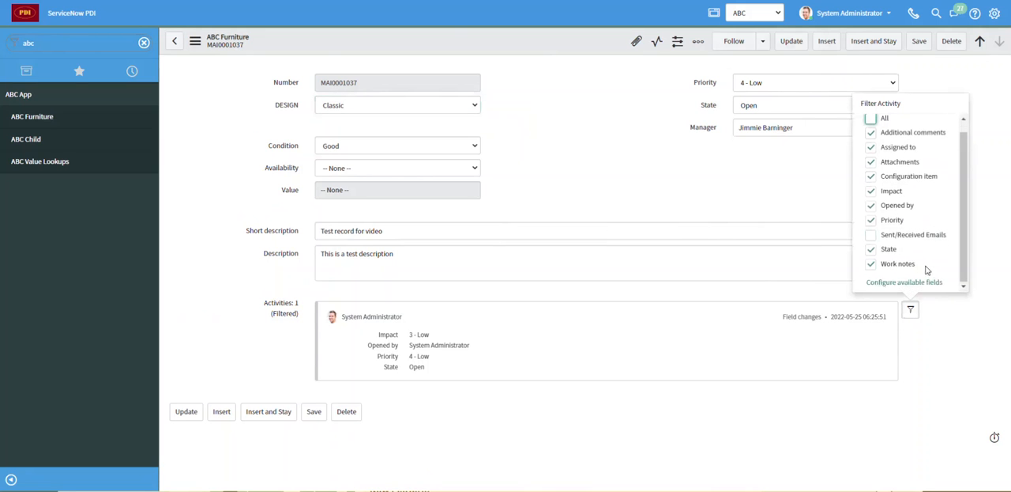
{"action": "scroll", "coordinate": [928, 259], "scroll_direction": "up", "scroll_amount": 1}
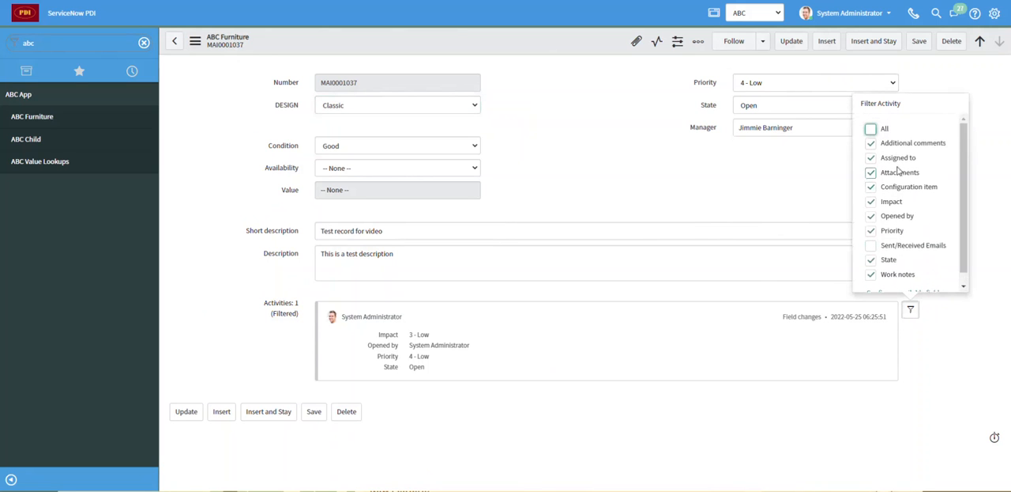
{"action": "scroll", "coordinate": [872, 180], "scroll_direction": "down", "scroll_amount": 1}
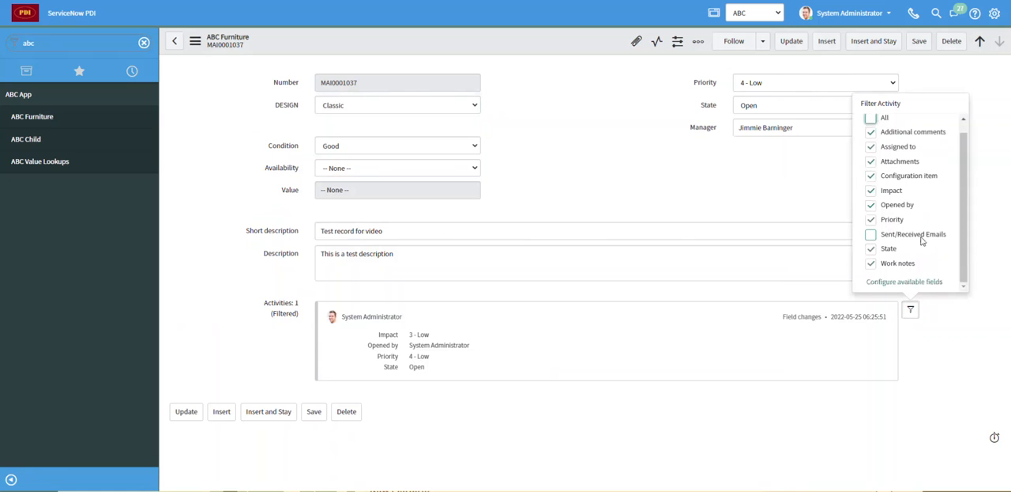
{"action": "left_click", "coordinate": [872, 235]}
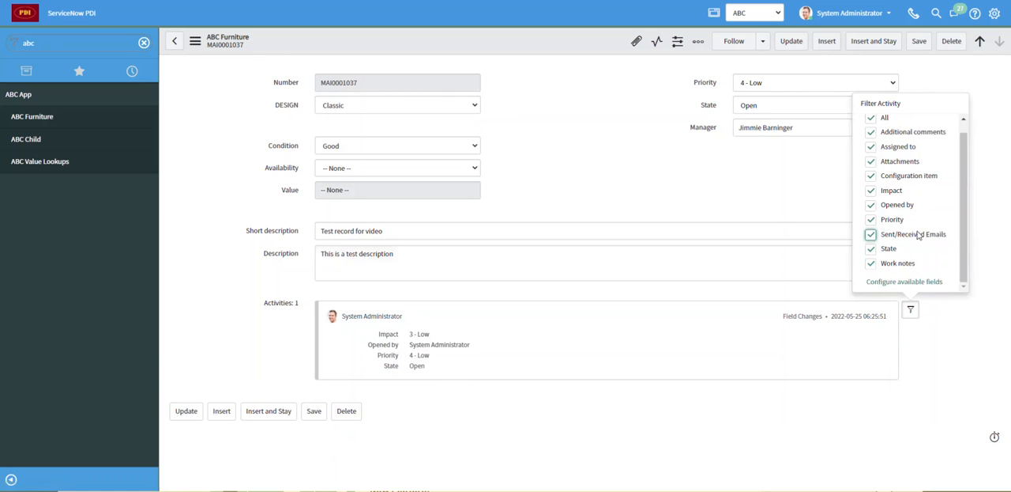
{"action": "scroll", "coordinate": [919, 233], "scroll_direction": "up", "scroll_amount": 1}
{"action": "left_click", "coordinate": [910, 310]}
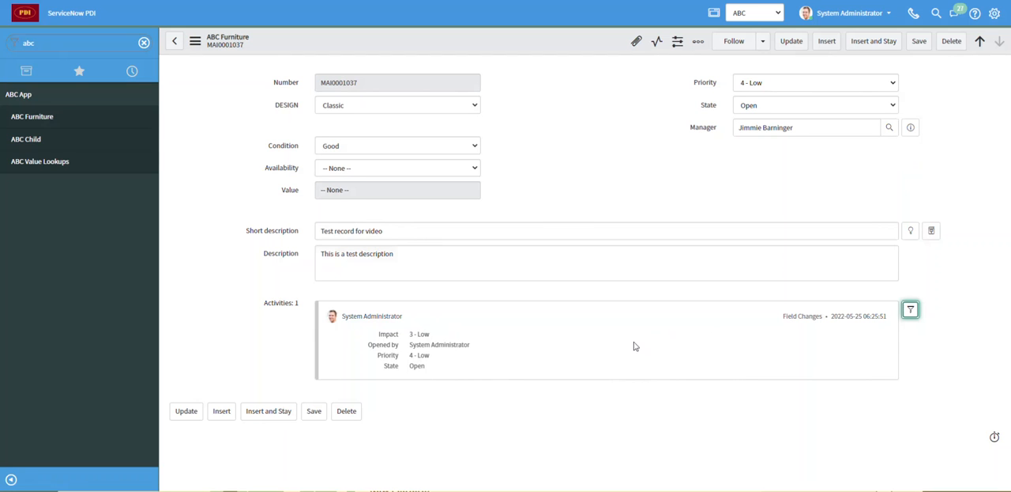
- Examine the record's activity entry and recheck which fields the activity filter includes
{"action": "left_click", "coordinate": [662, 336]}
{"action": "left_click", "coordinate": [912, 311]}
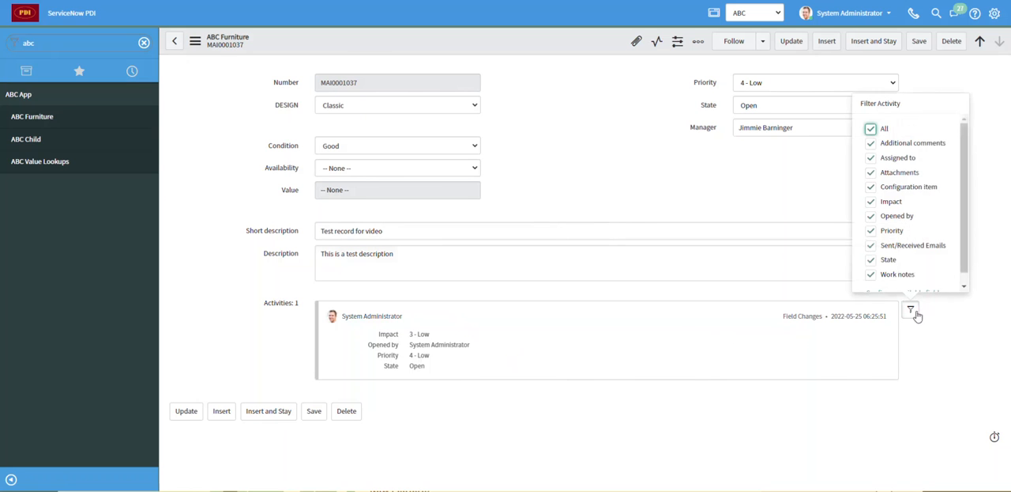
{"action": "left_click", "coordinate": [914, 312]}
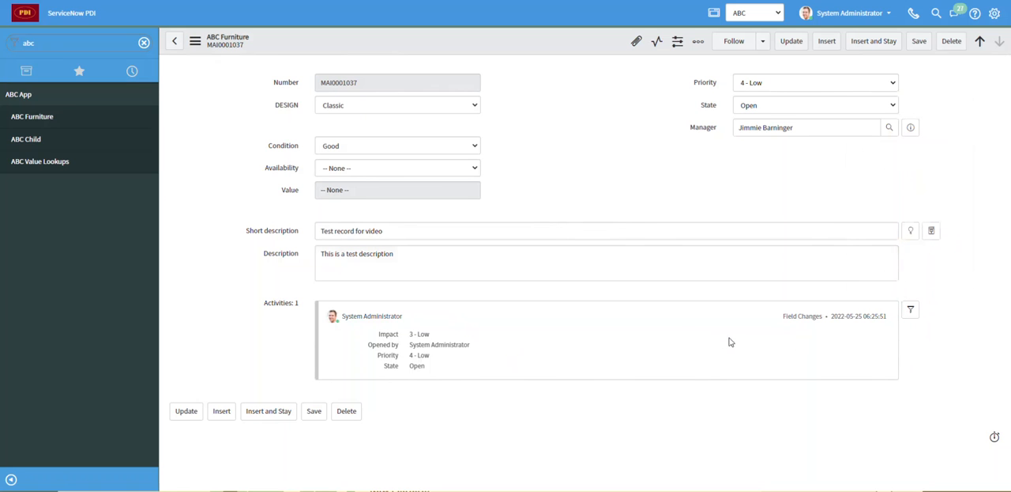
{"action": "left_click", "coordinate": [539, 232]}
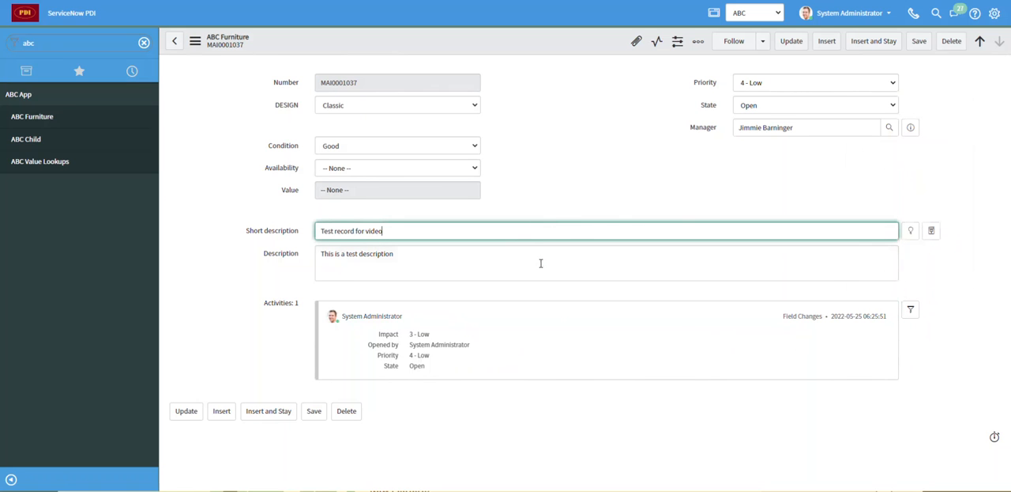